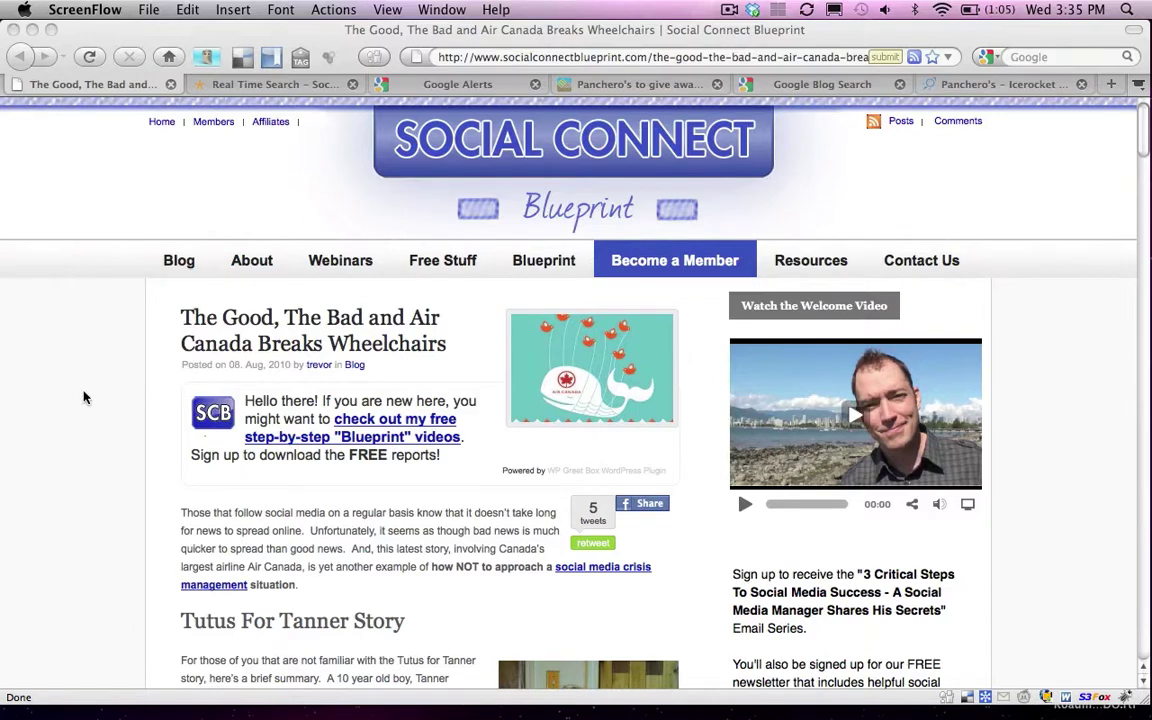
Scroll down through the current page and back up.
{"action": "scroll", "coordinate": [84, 398], "scroll_direction": "down", "scroll_amount": 3}
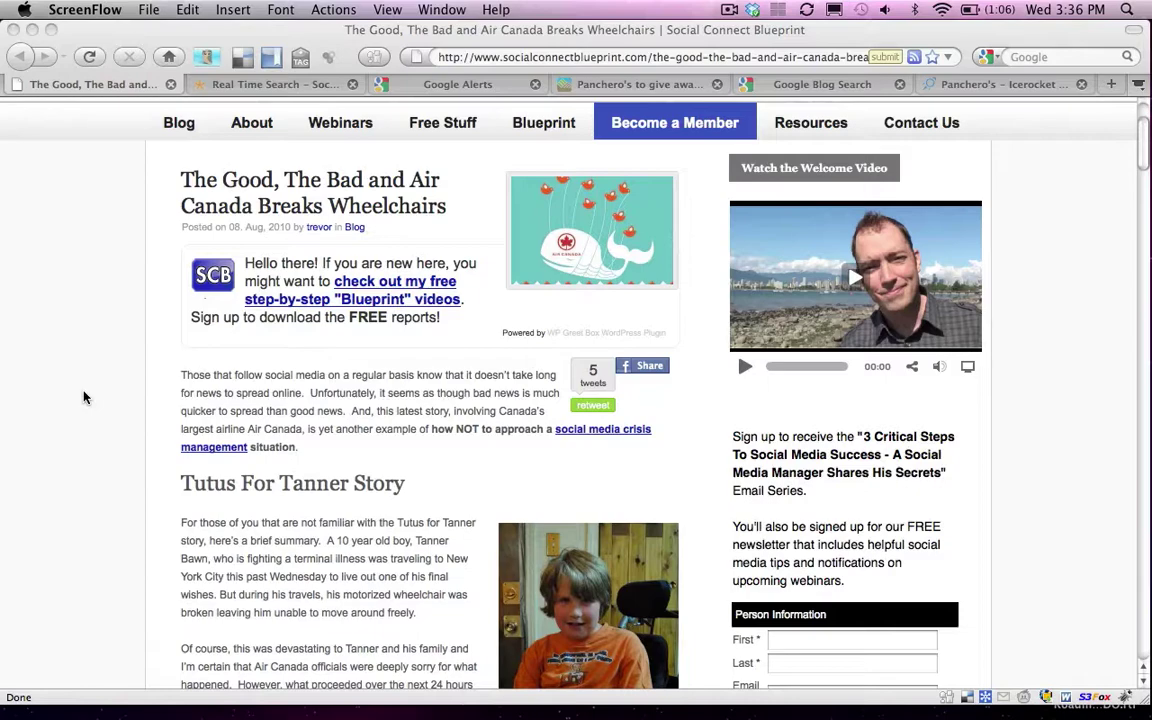
{"action": "scroll", "coordinate": [84, 397], "scroll_direction": "down", "scroll_amount": 3}
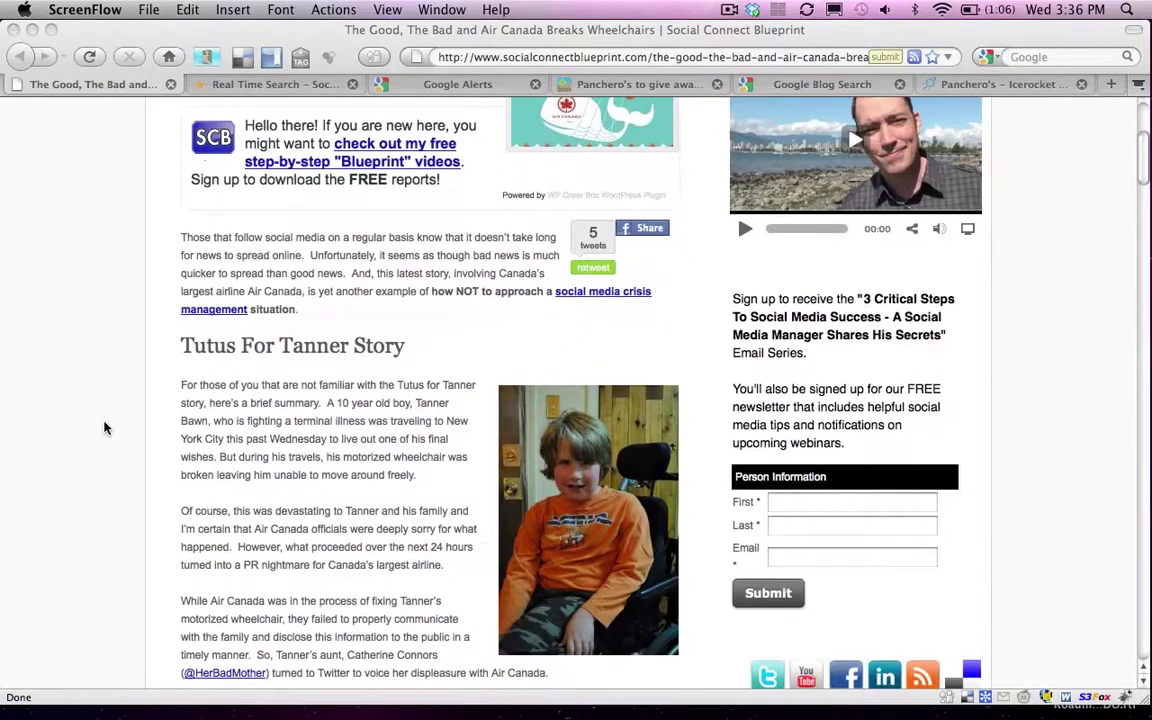
{"action": "scroll", "coordinate": [104, 427], "scroll_direction": "down", "scroll_amount": 4}
{"action": "scroll", "coordinate": [104, 427], "scroll_direction": "down", "scroll_amount": 2}
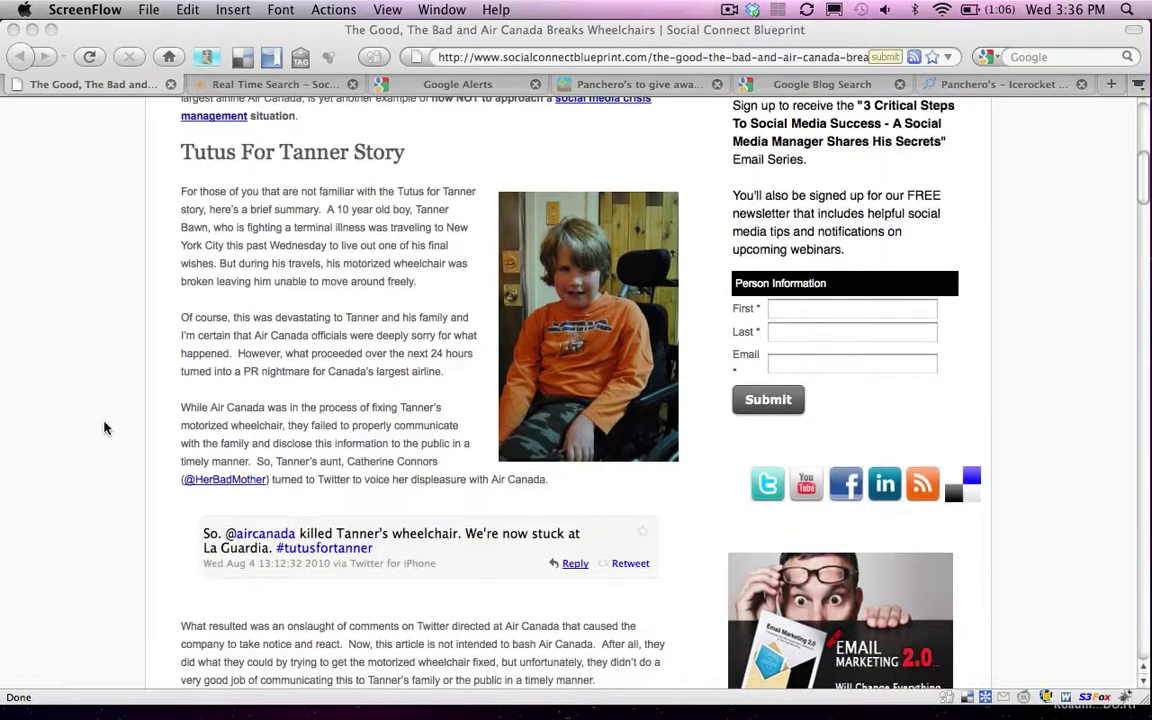
{"action": "scroll", "coordinate": [104, 427], "scroll_direction": "down", "scroll_amount": 12}
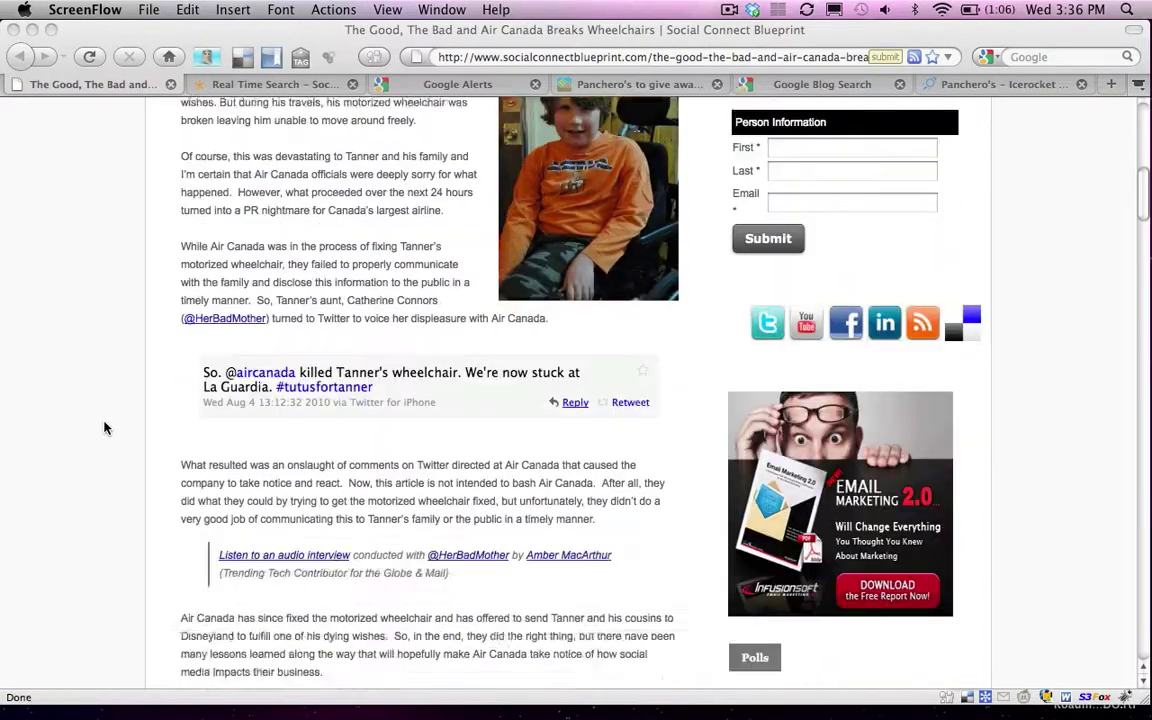
{"action": "scroll", "coordinate": [104, 427], "scroll_direction": "down", "scroll_amount": 4}
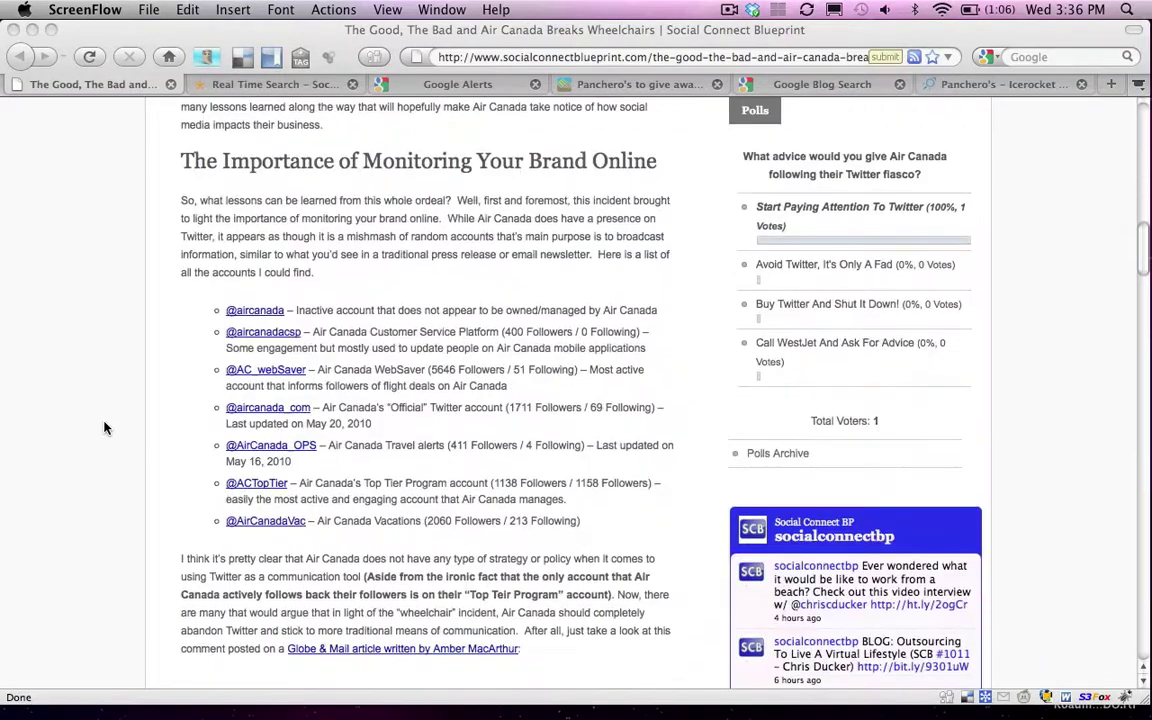
{"action": "scroll", "coordinate": [104, 427], "scroll_direction": "up", "scroll_amount": 8}
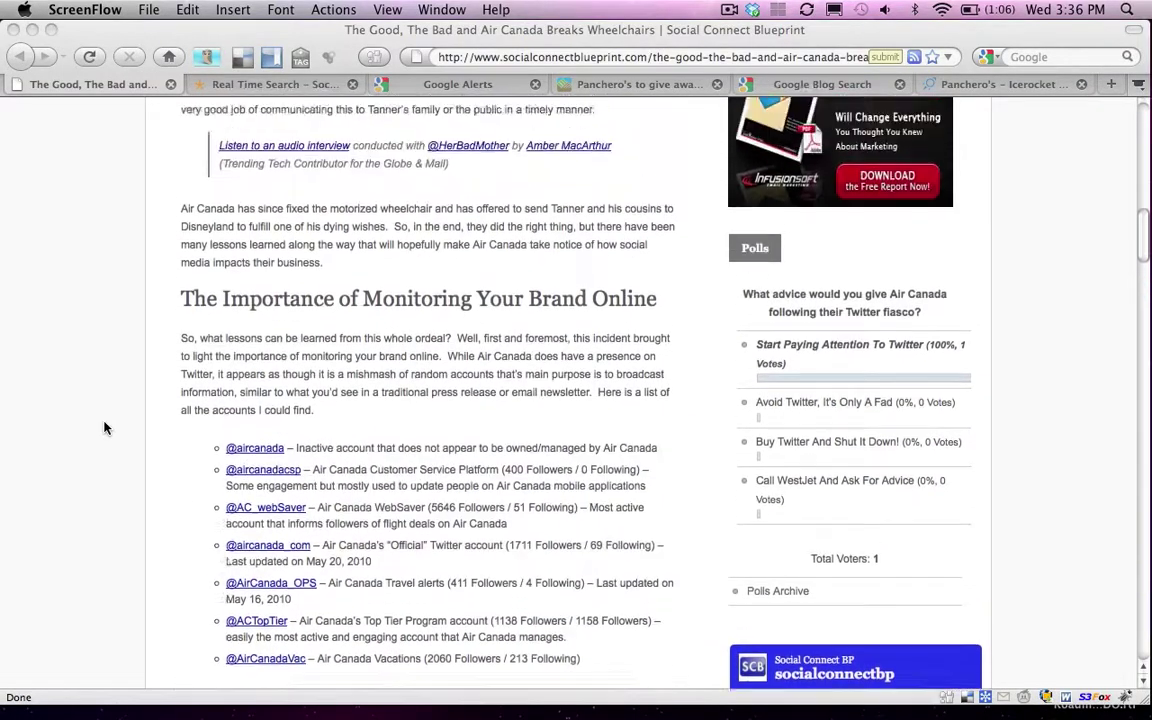
{"action": "scroll", "coordinate": [104, 427], "scroll_direction": "up", "scroll_amount": 11}
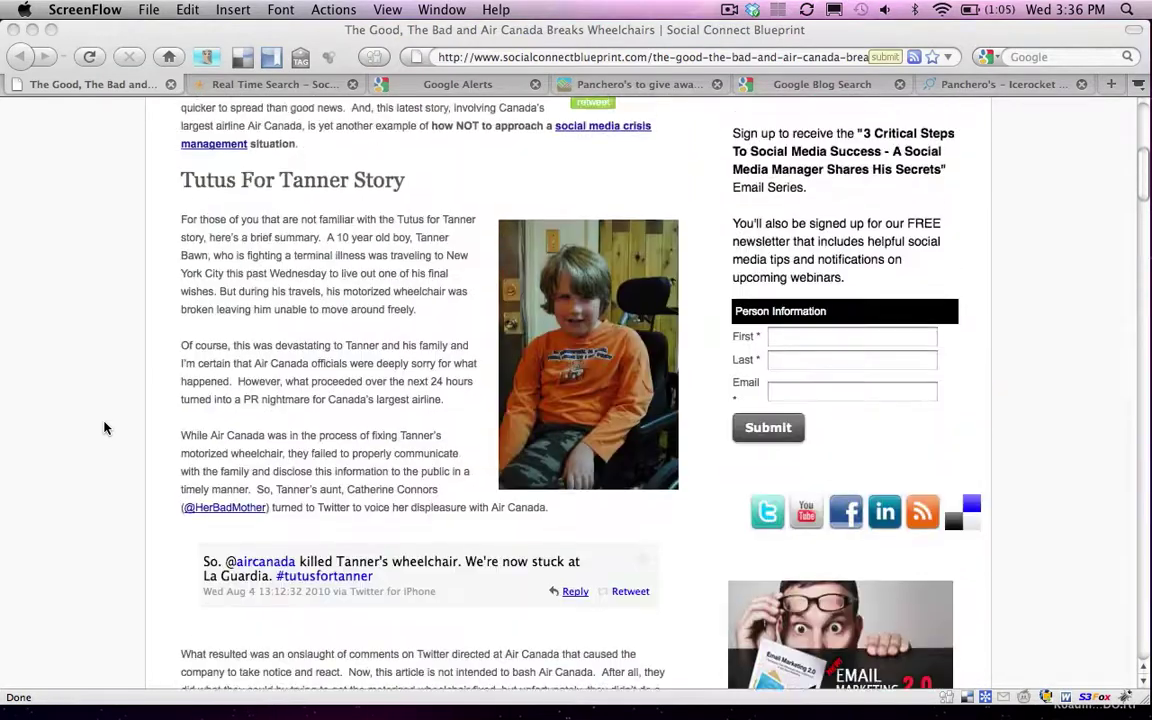
Search Social Mention for 'Pancheros', showing 354 mentions with strength, sentiment, passion and reach.
{"action": "left_click", "coordinate": [271, 86]}
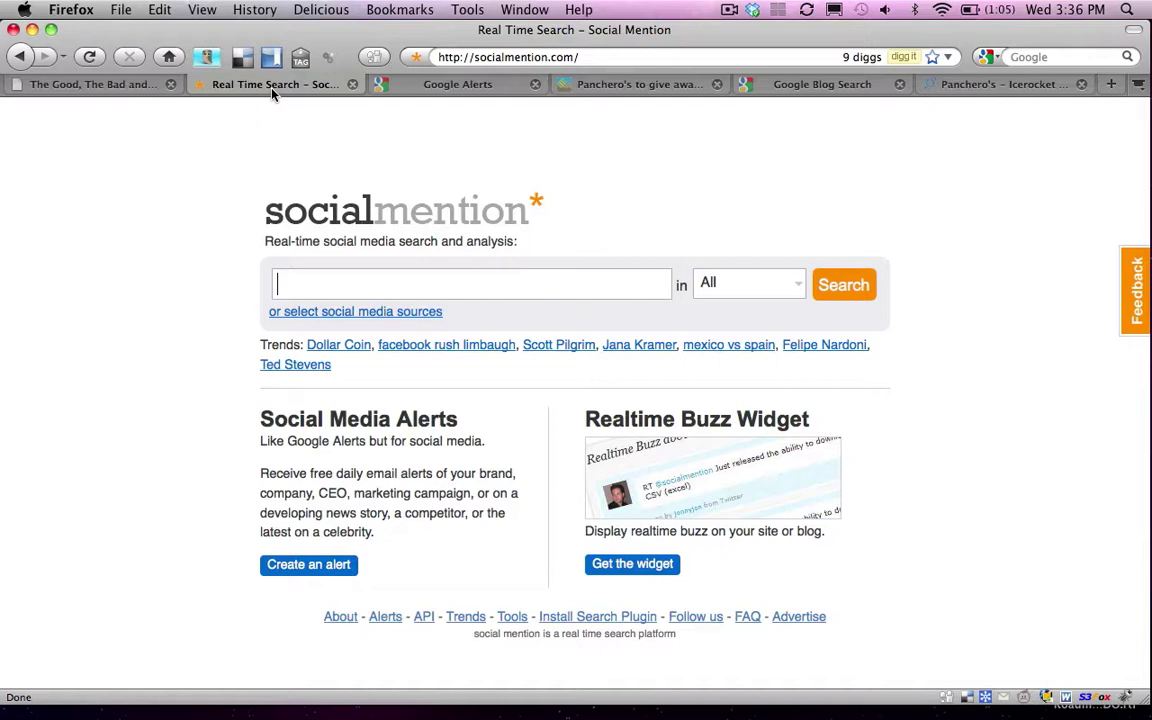
{"action": "type", "text": "Pa"}
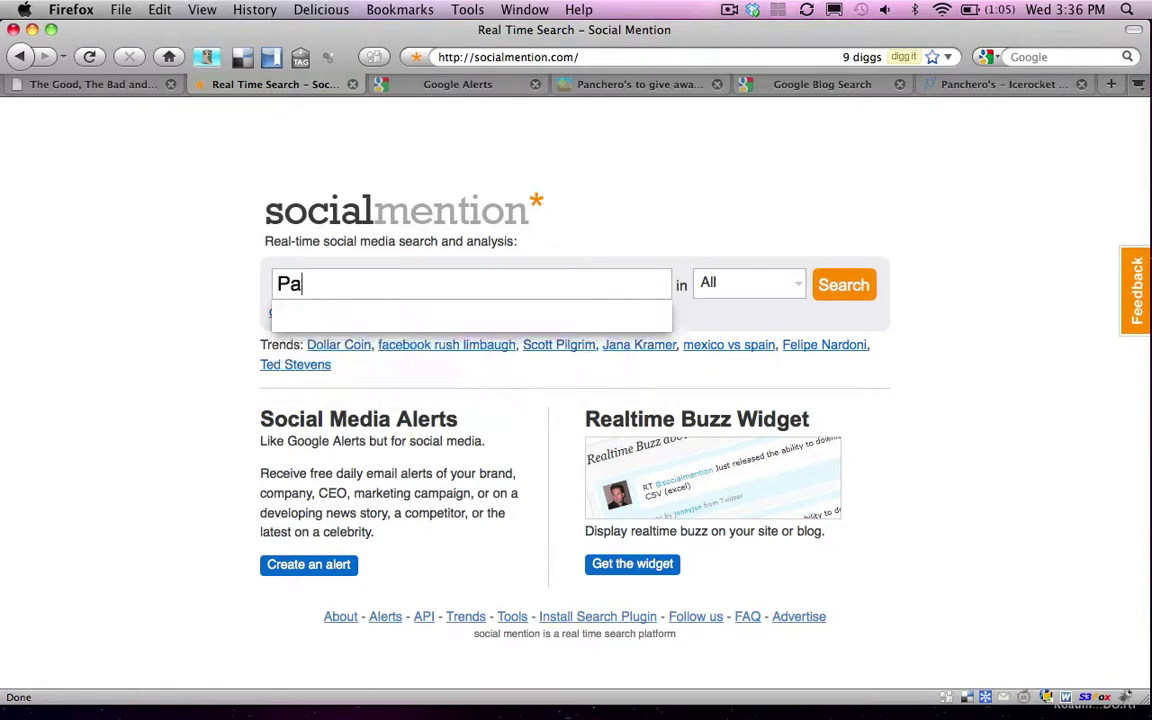
{"action": "type", "text": "ncheo"}
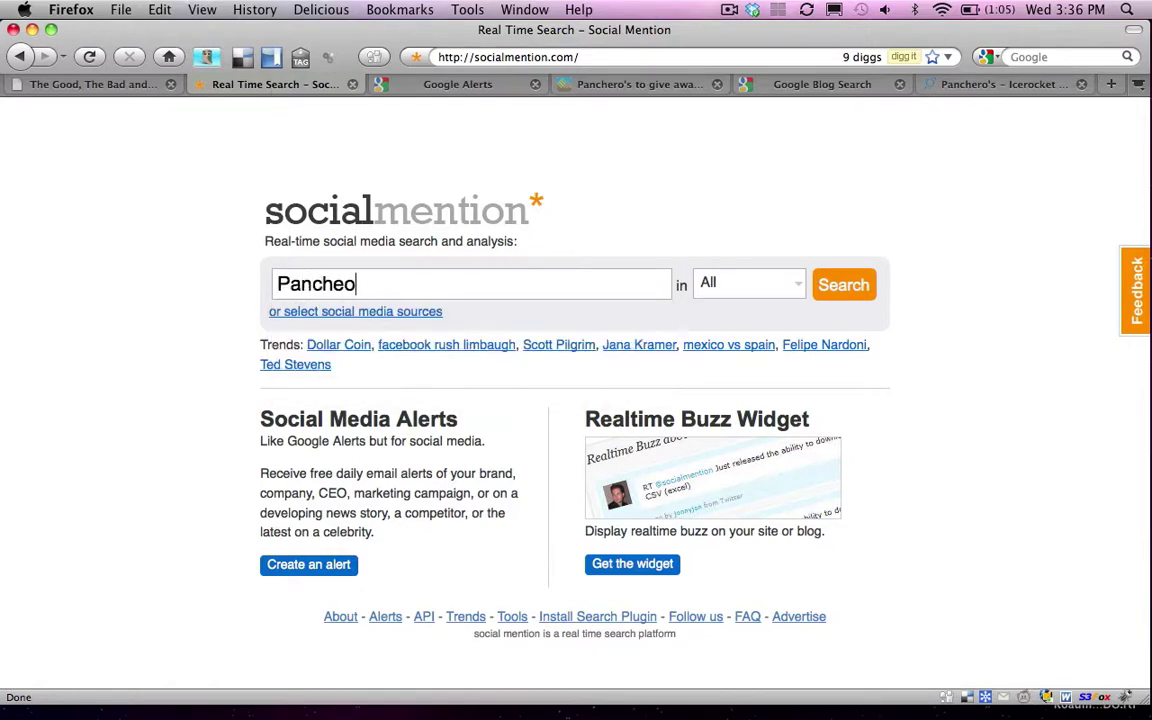
{"action": "key", "text": "BackSpace"}
{"action": "type", "text": "ros"}
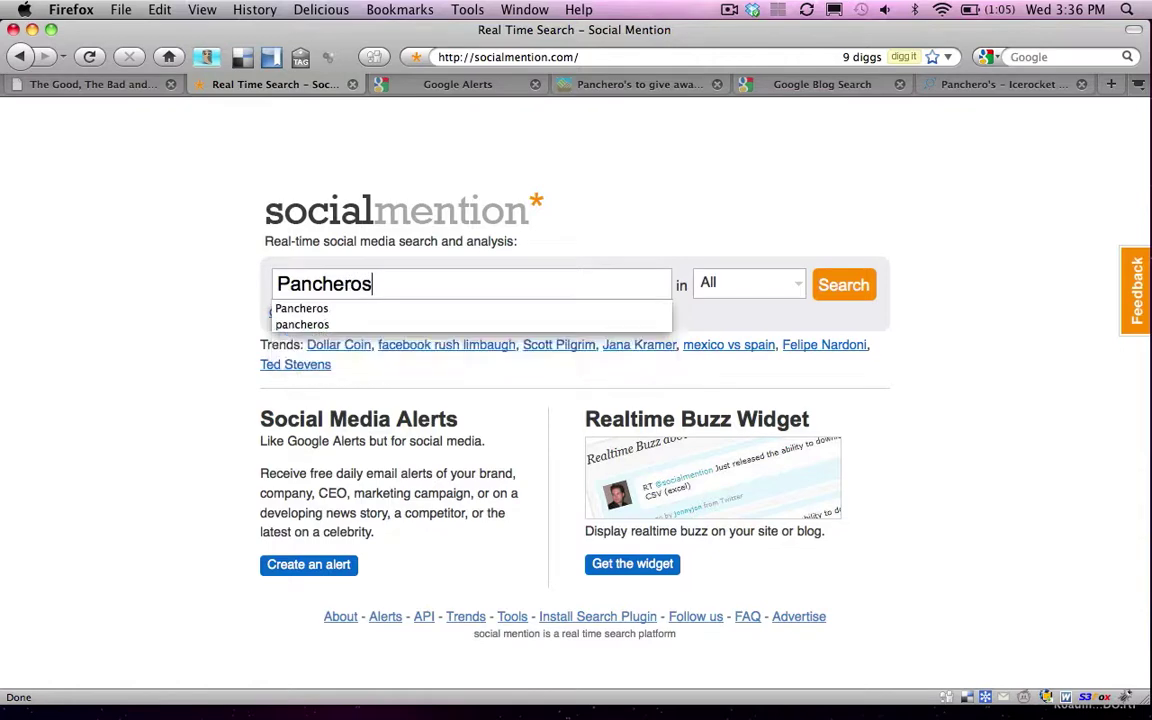
{"action": "key", "text": "Return"}
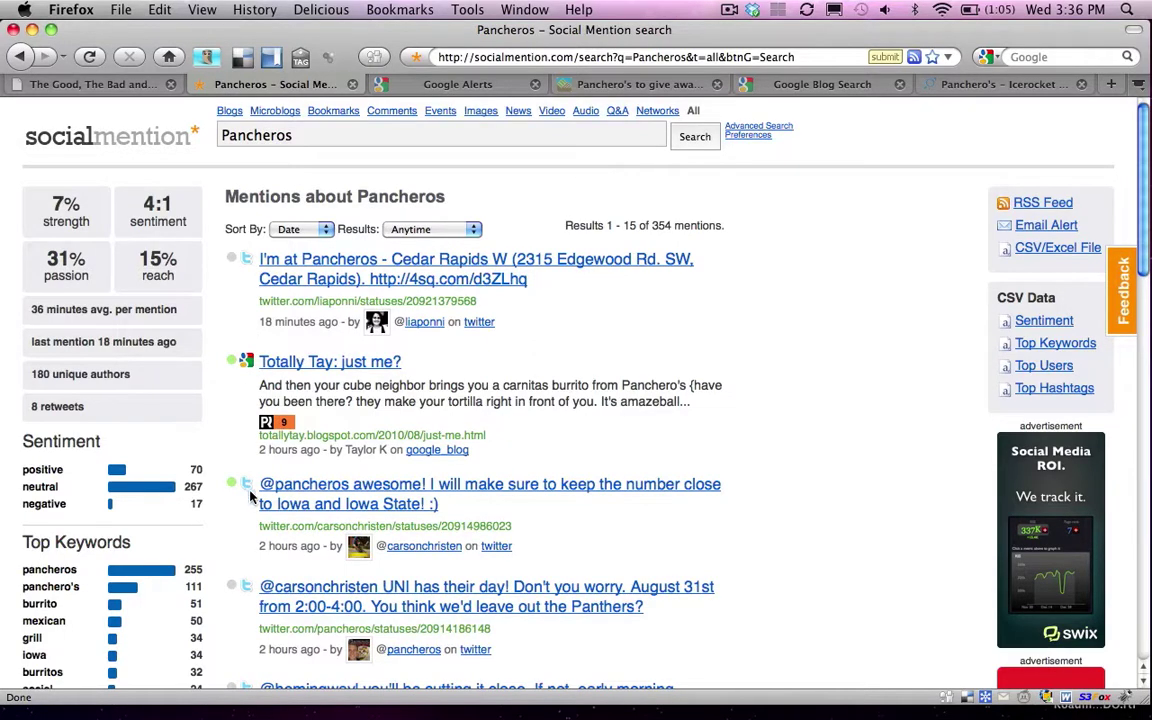
{"action": "scroll", "coordinate": [245, 478], "scroll_direction": "down", "scroll_amount": 15}
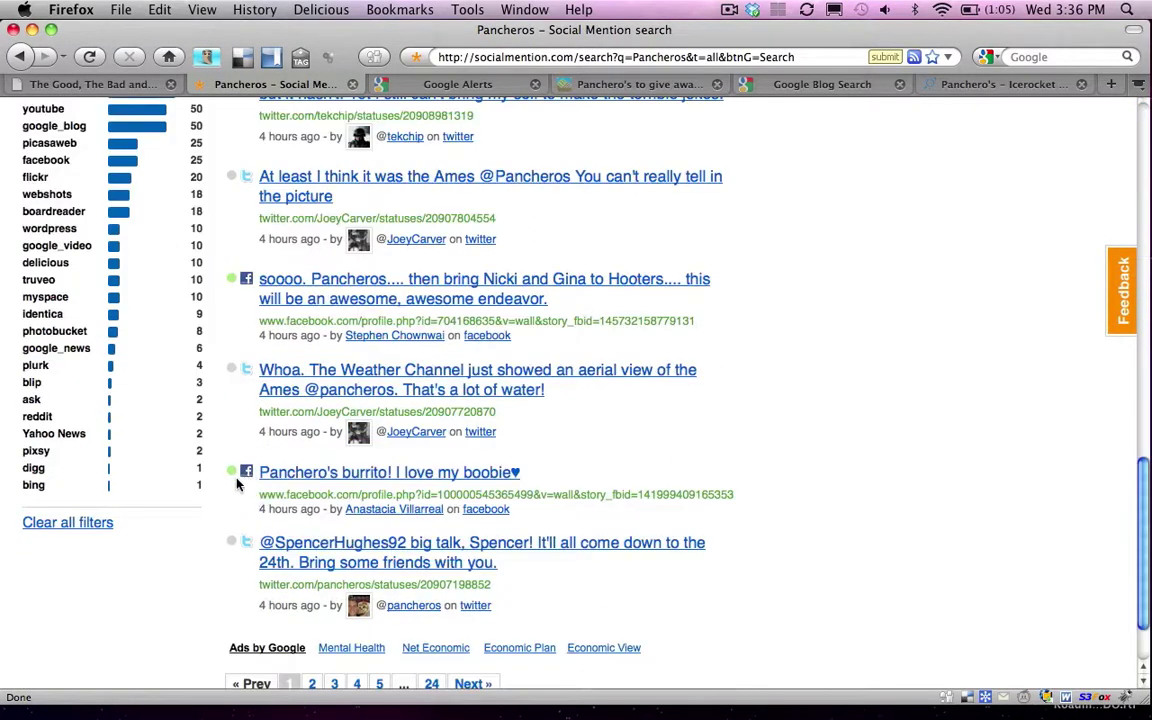
{"action": "scroll", "coordinate": [233, 481], "scroll_direction": "up", "scroll_amount": 6}
{"action": "scroll", "coordinate": [237, 484], "scroll_direction": "up", "scroll_amount": 7}
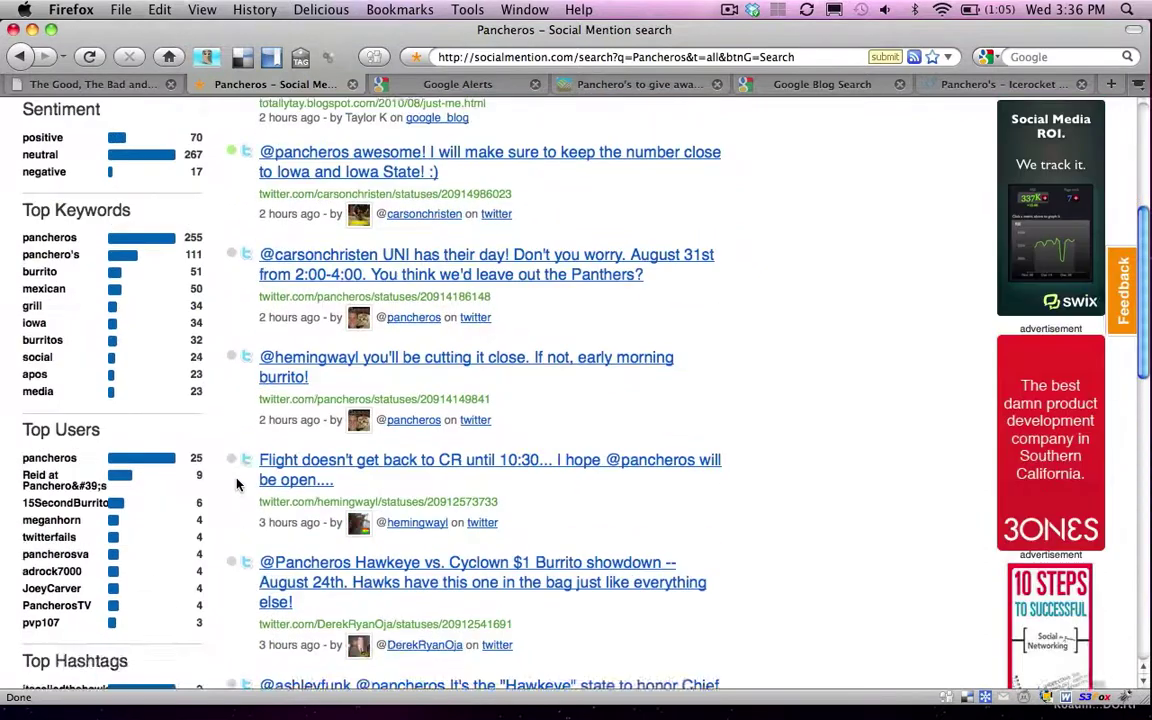
{"action": "scroll", "coordinate": [237, 484], "scroll_direction": "down", "scroll_amount": 1}
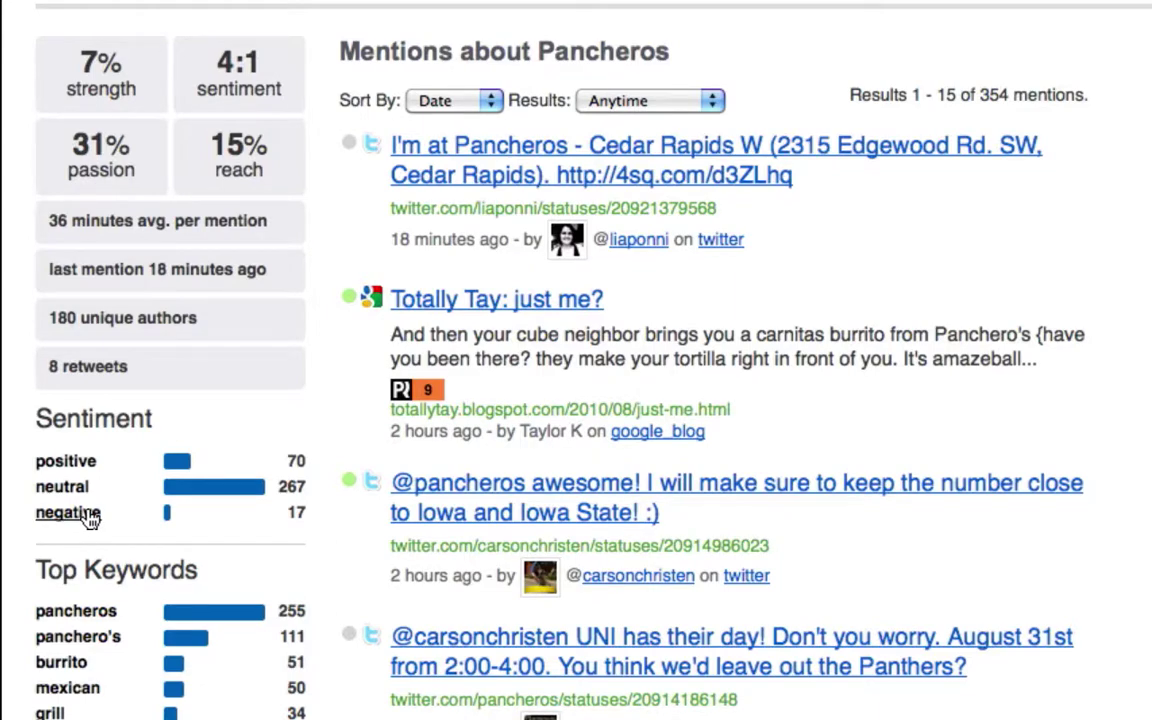
Filter the Pancheros results to the 17 negative mentions and scroll through them.
{"action": "left_click", "coordinate": [88, 518]}
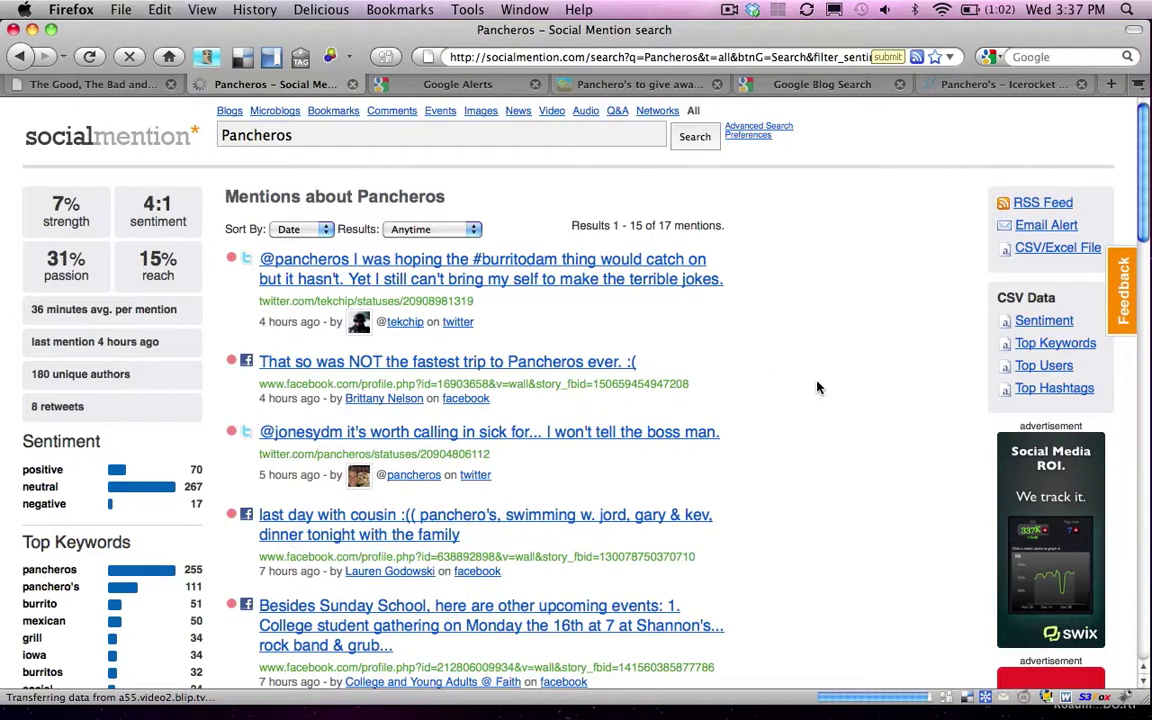
{"action": "scroll", "coordinate": [817, 387], "scroll_direction": "down", "scroll_amount": 3}
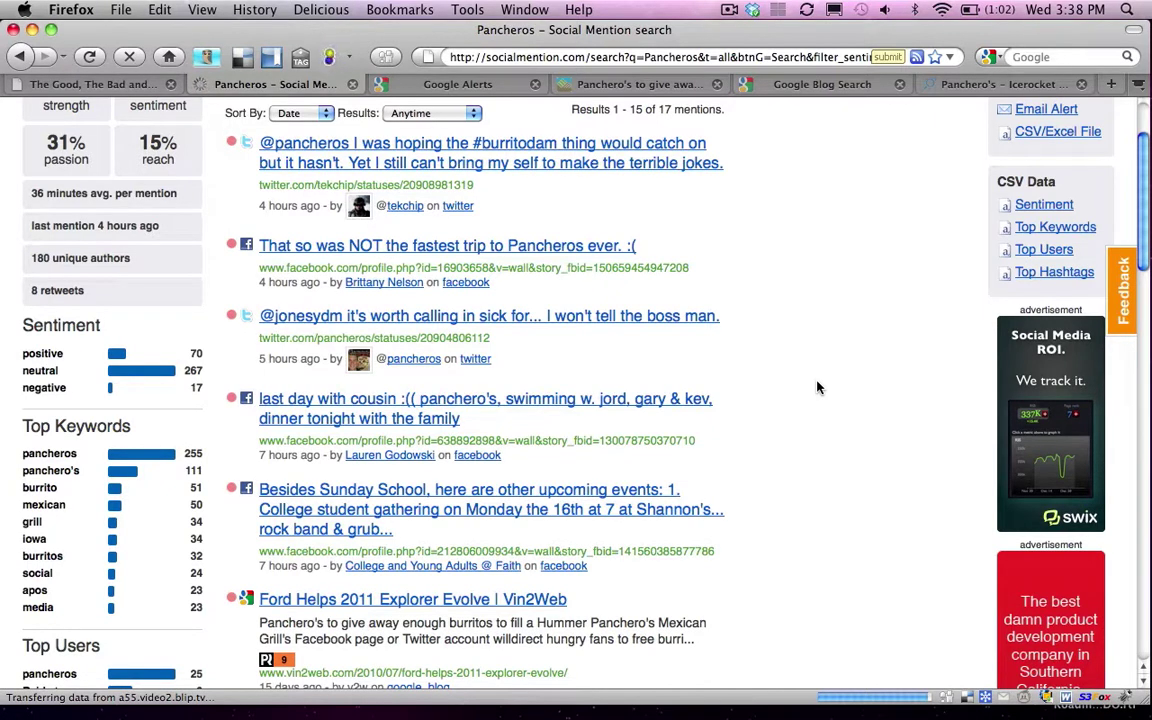
{"action": "scroll", "coordinate": [820, 389], "scroll_direction": "down", "scroll_amount": 2}
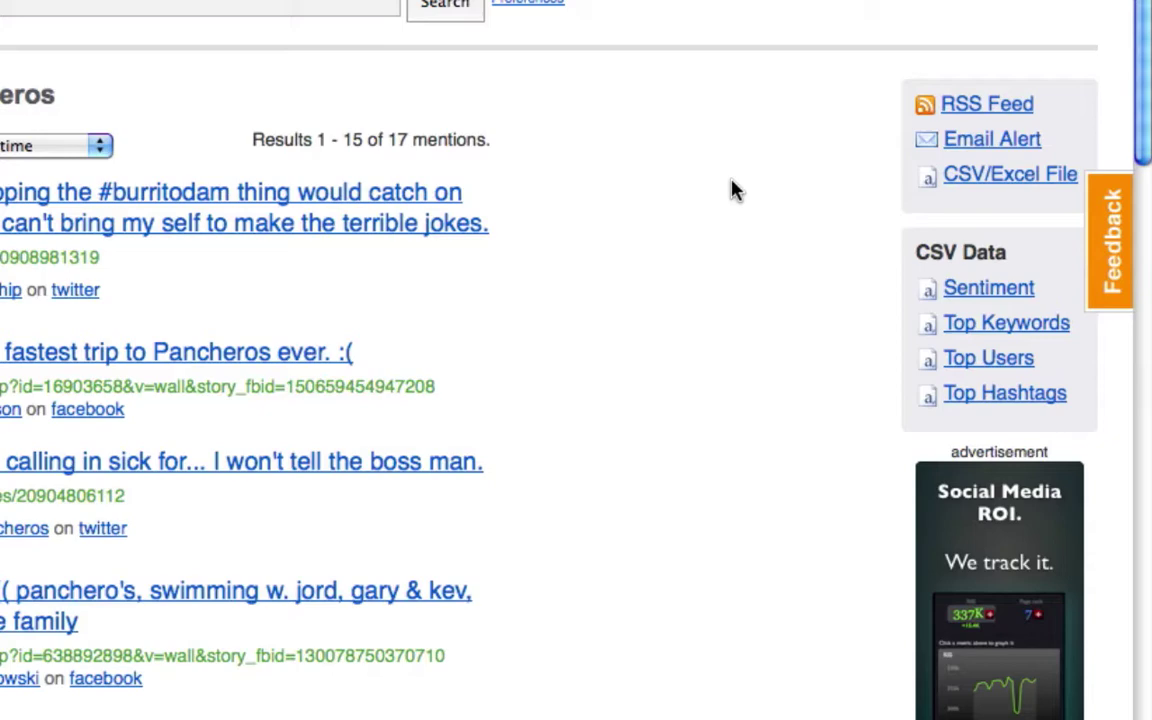
Start a new Google Alert with 'Pancheros' as the search term.
{"action": "left_click", "coordinate": [458, 84]}
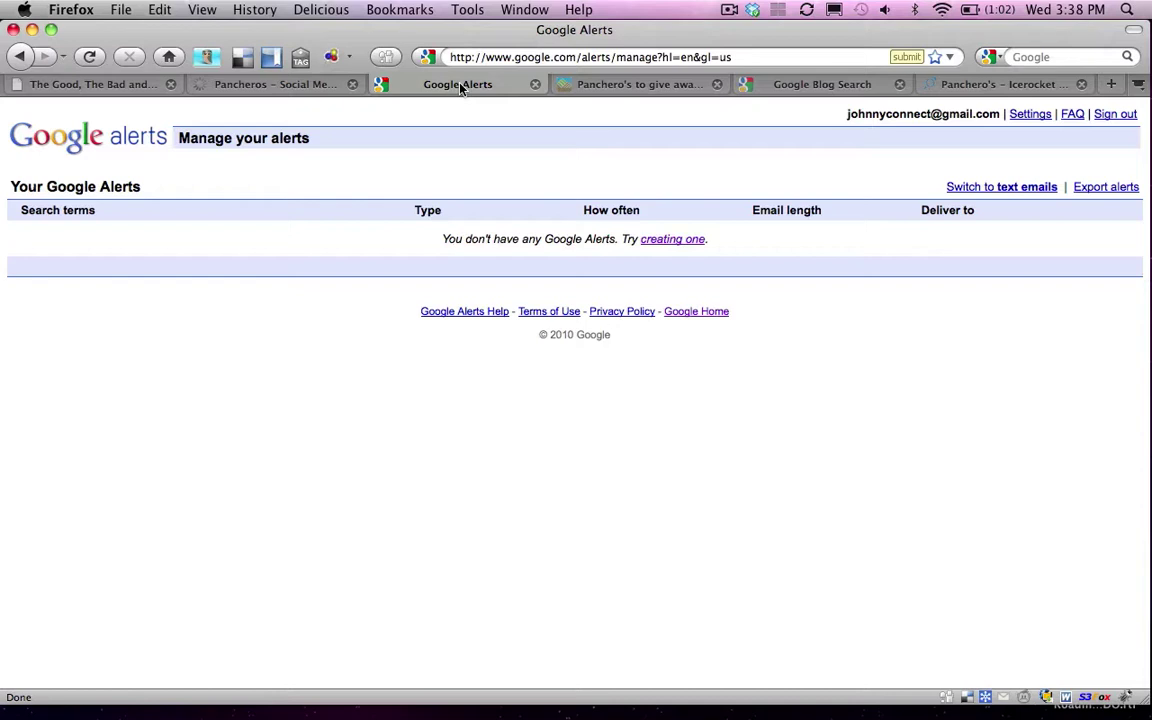
{"action": "left_click", "coordinate": [674, 239]}
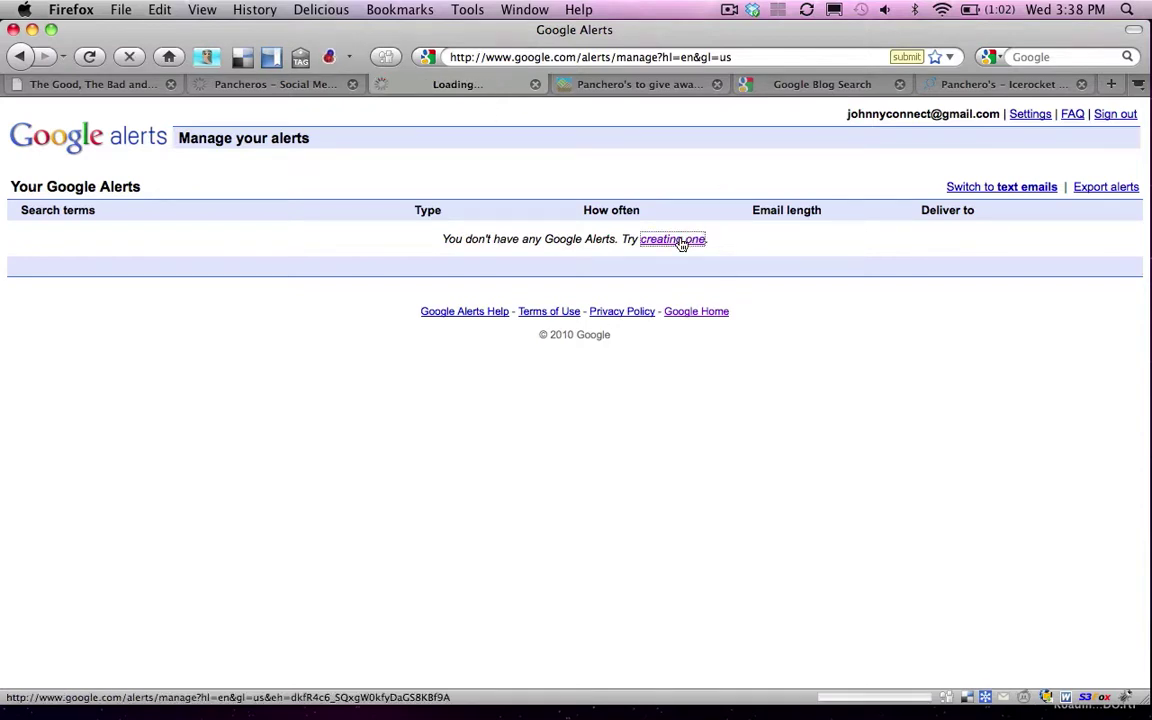
{"action": "type", "text": "Pan"}
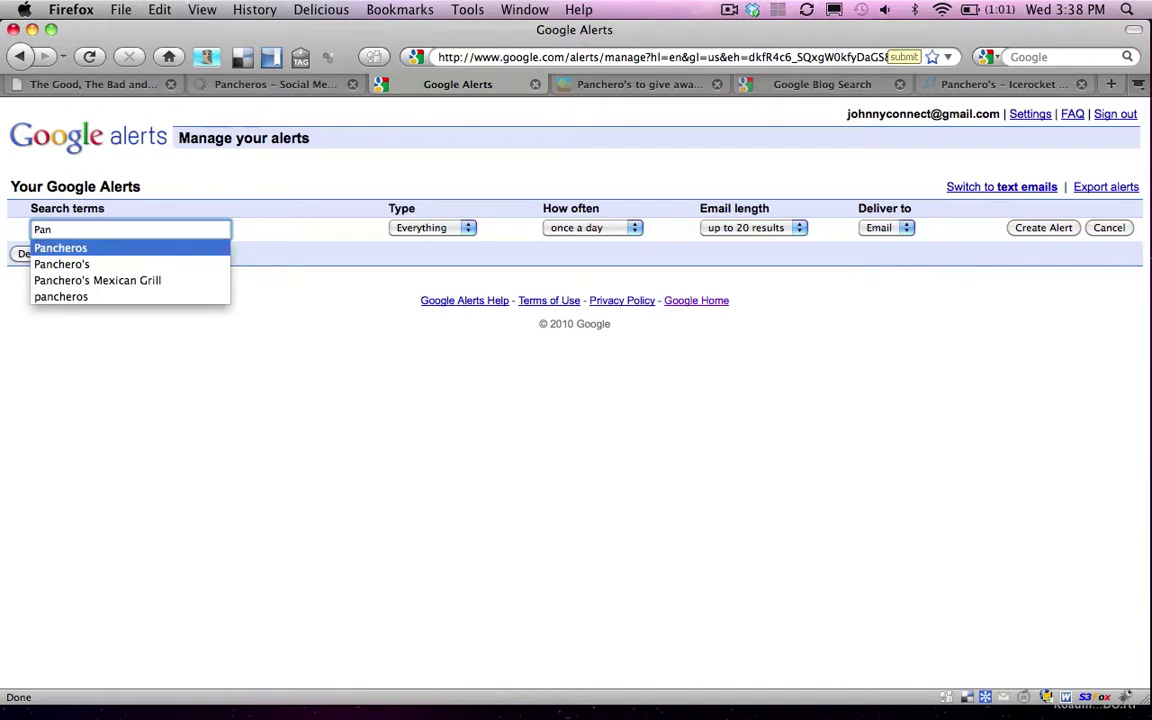
{"action": "key", "text": "Return"}
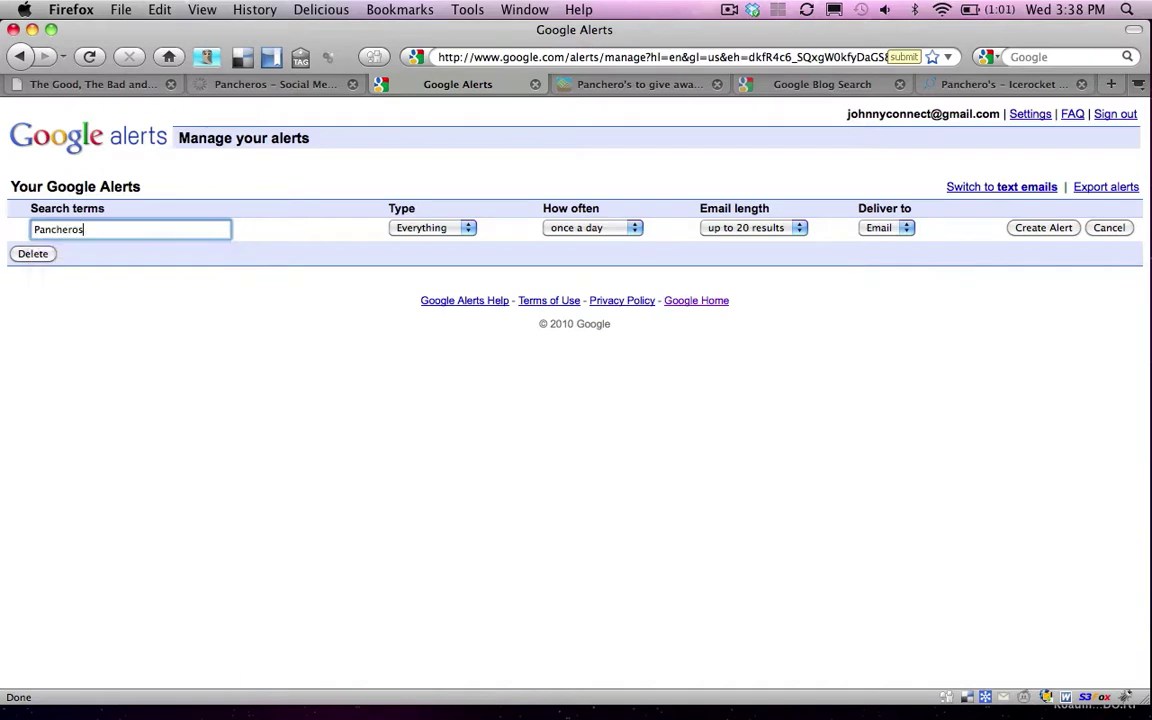
Set the alert to Everything, as-it-happens, up to 50 results, by Email, and create it.
{"action": "left_click", "coordinate": [466, 228]}
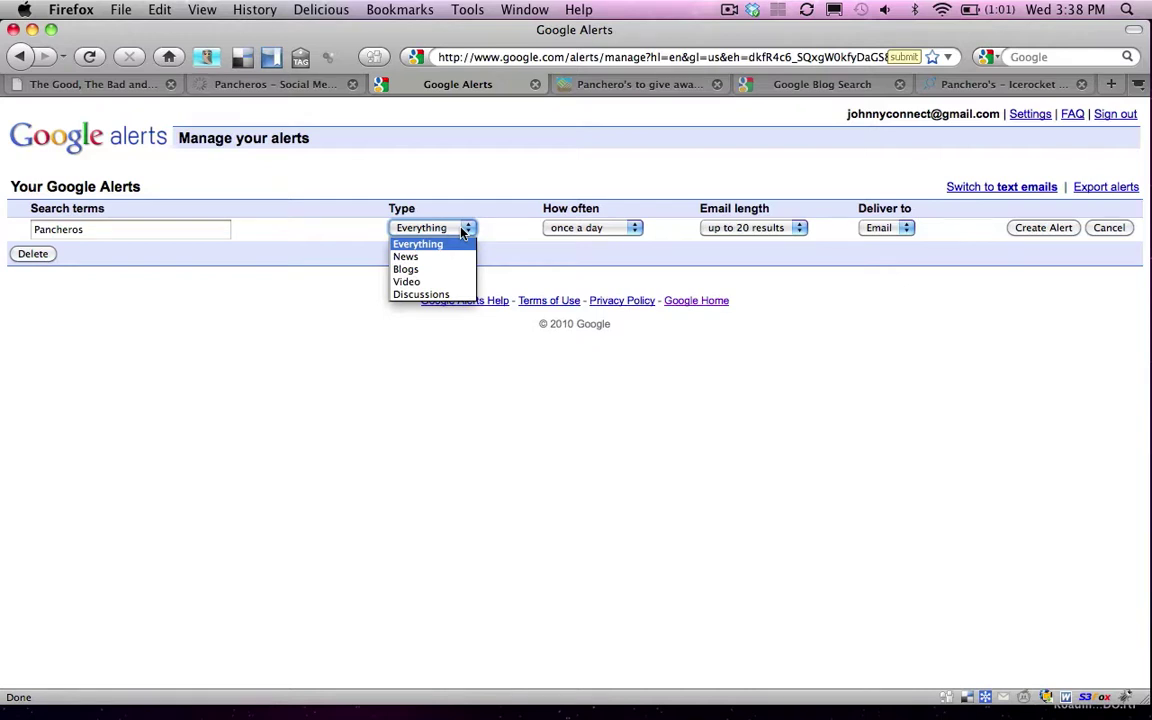
{"action": "left_click", "coordinate": [464, 232]}
{"action": "left_click", "coordinate": [606, 230]}
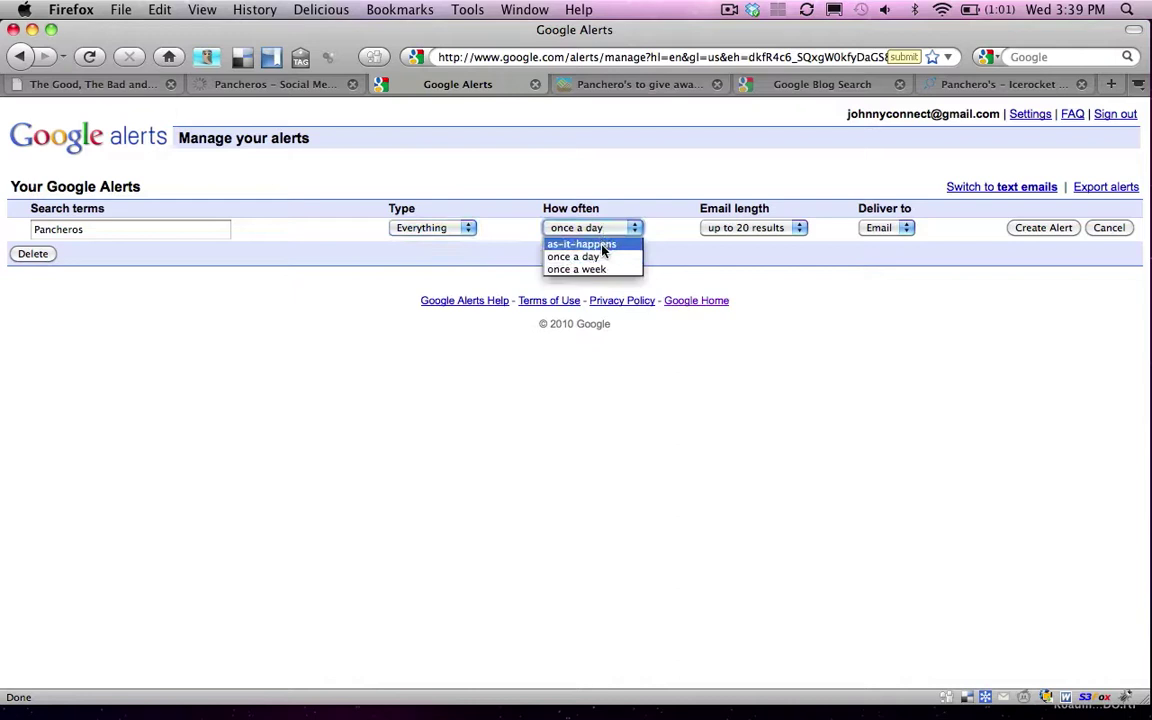
{"action": "left_click", "coordinate": [590, 244]}
{"action": "left_click", "coordinate": [753, 230]}
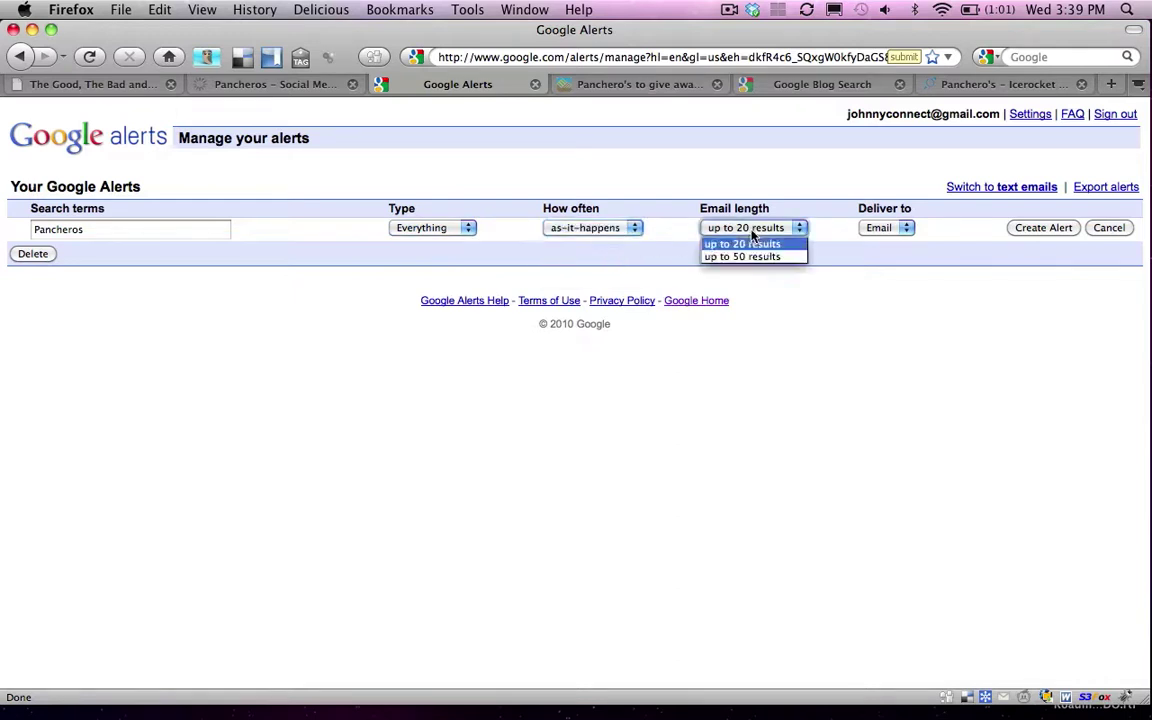
{"action": "left_click", "coordinate": [753, 257]}
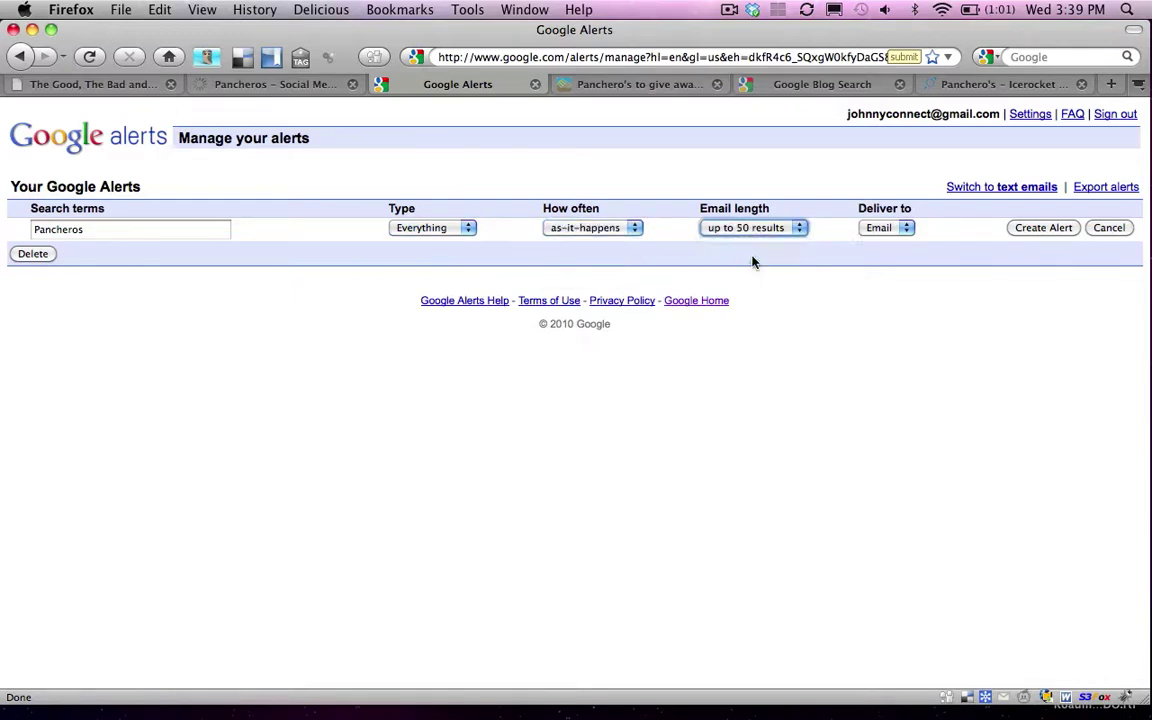
{"action": "left_click", "coordinate": [905, 228]}
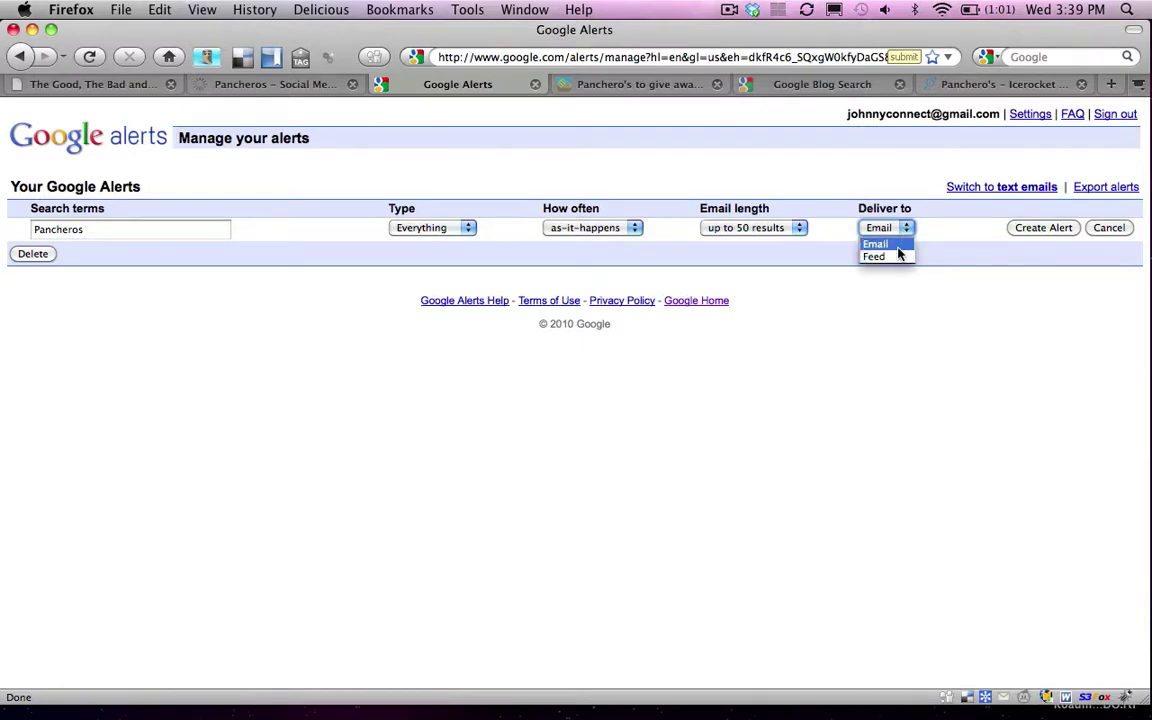
{"action": "left_click", "coordinate": [910, 246]}
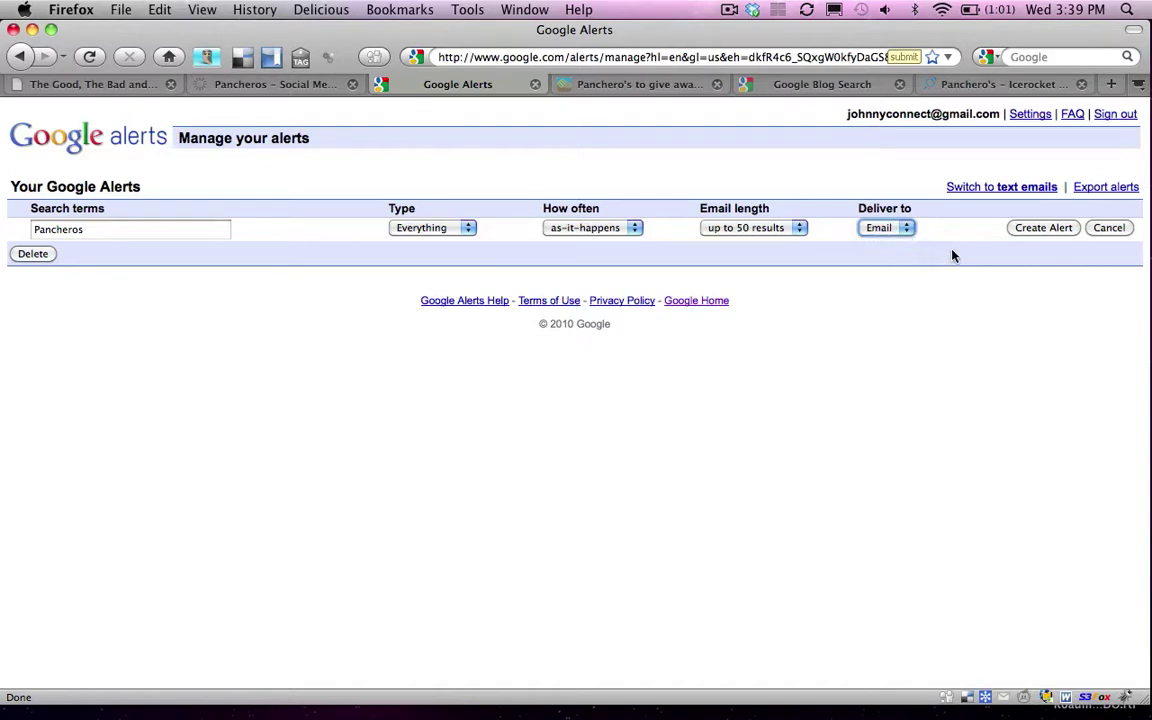
{"action": "left_click", "coordinate": [1037, 228]}
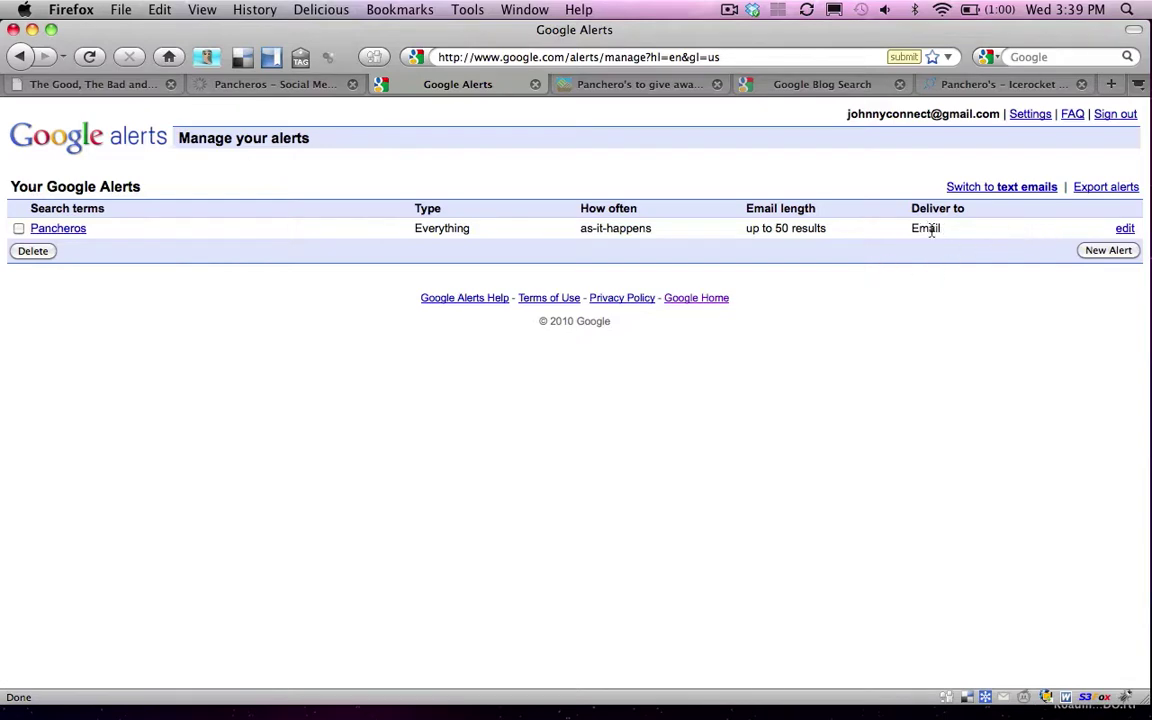
Search Google News for 'Panchero's' and open the Rapid City Journal burrito-giveaway article.
{"action": "left_click", "coordinate": [643, 86]}
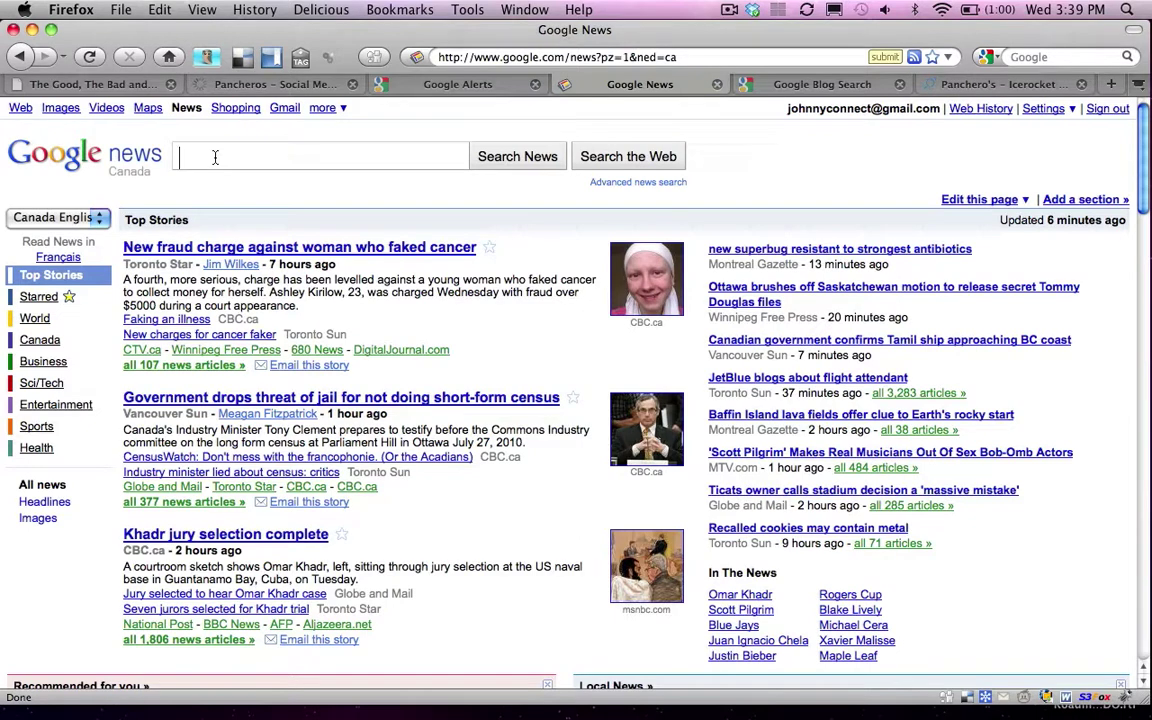
{"action": "type", "text": "Panchero's"}
{"action": "key", "text": "Return"}
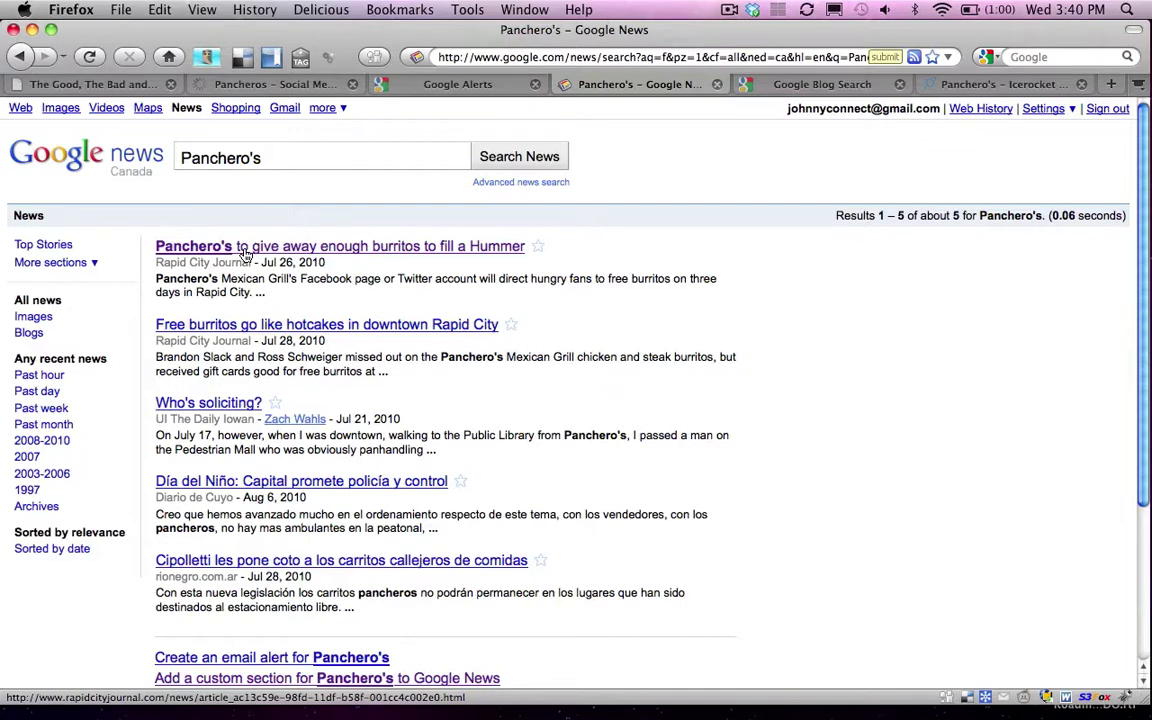
{"action": "left_click", "coordinate": [245, 253]}
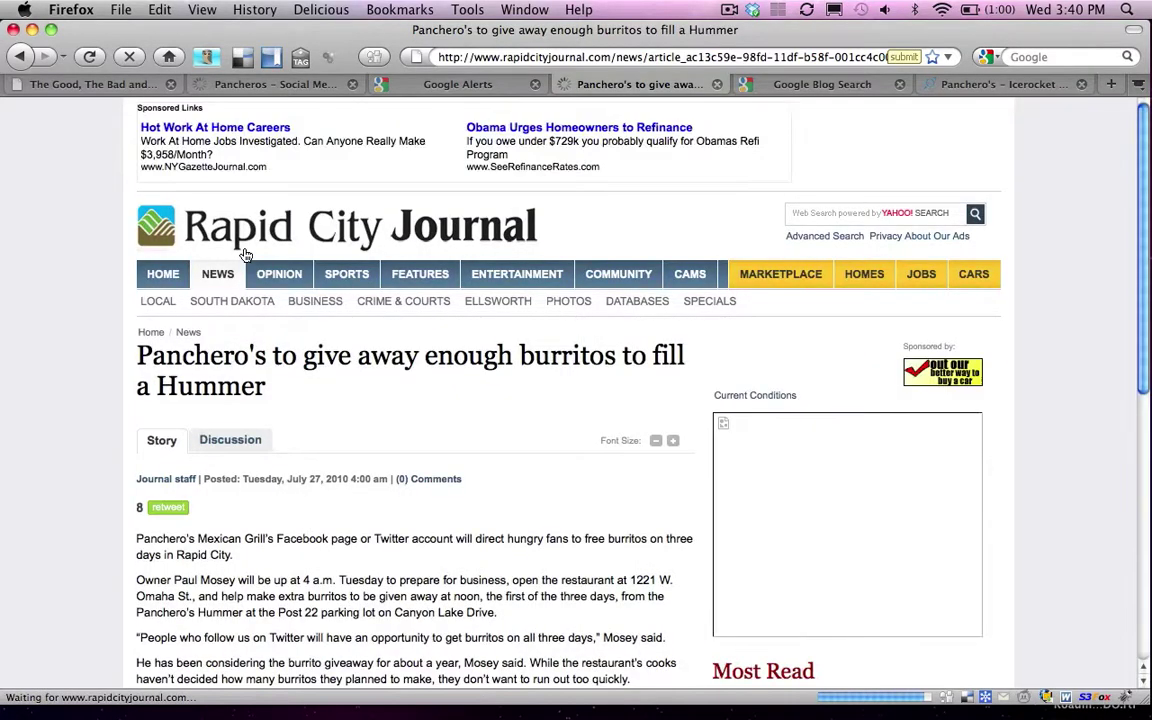
Show the article's Discussion section, which reads No Comments Posted.
{"action": "scroll", "coordinate": [125, 325], "scroll_direction": "down", "scroll_amount": 1}
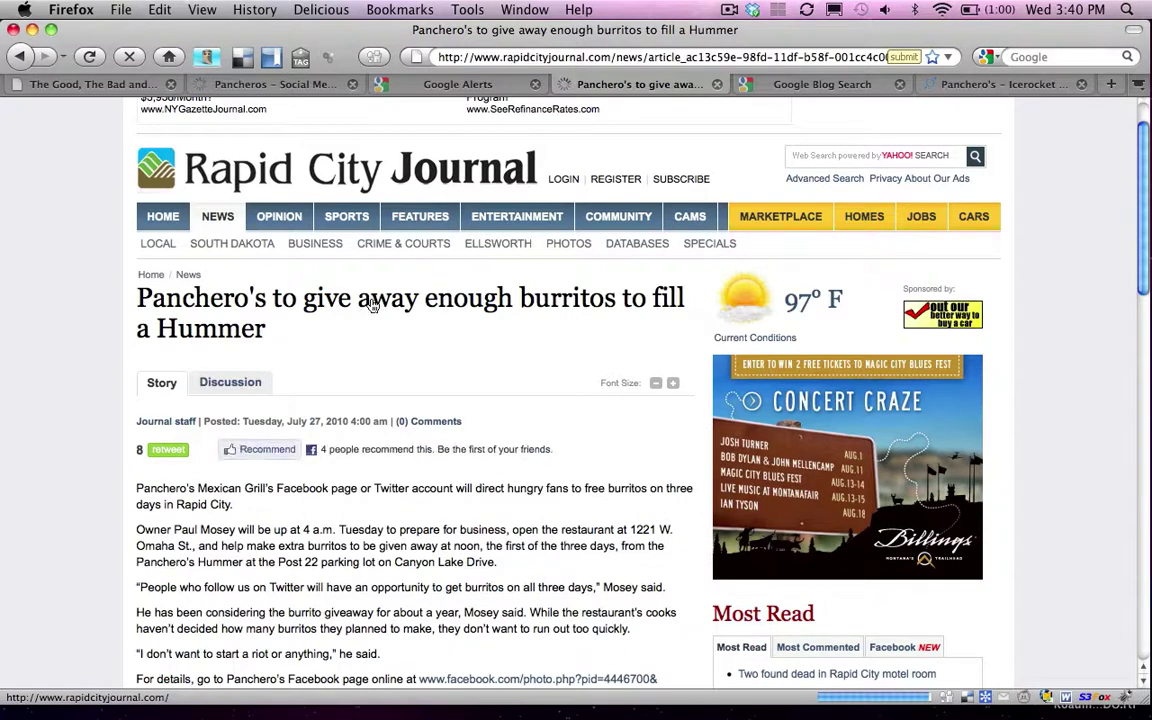
{"action": "left_click", "coordinate": [230, 383]}
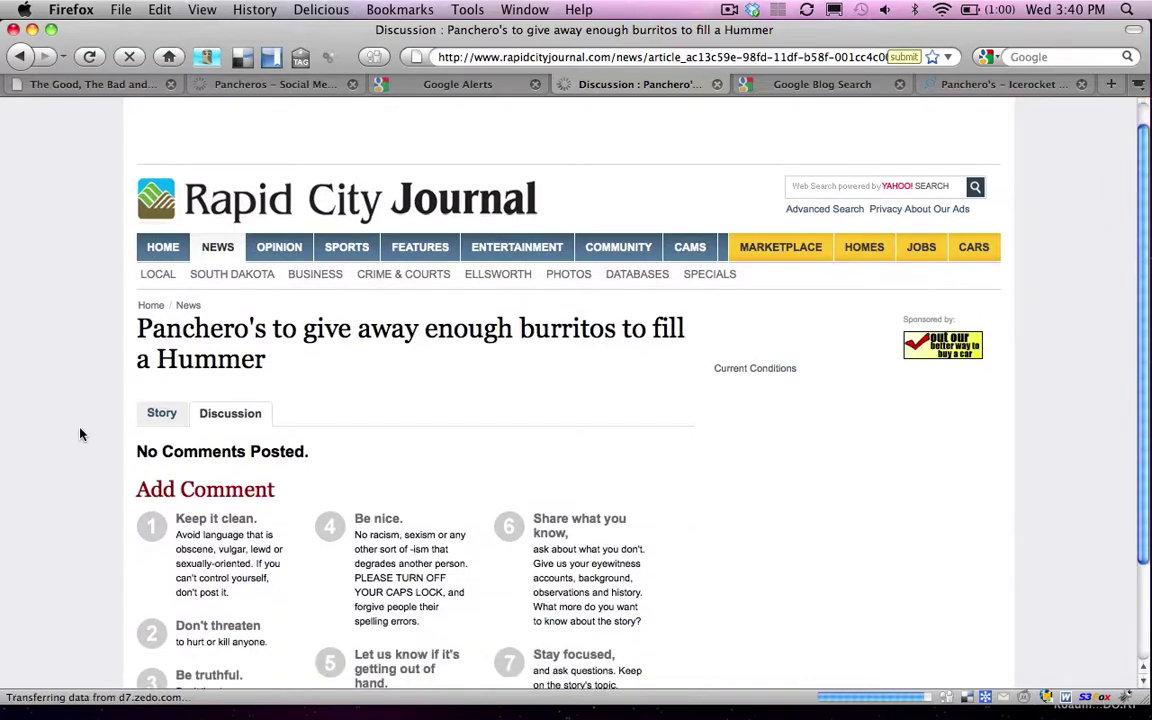
{"action": "scroll", "coordinate": [63, 453], "scroll_direction": "down", "scroll_amount": 1}
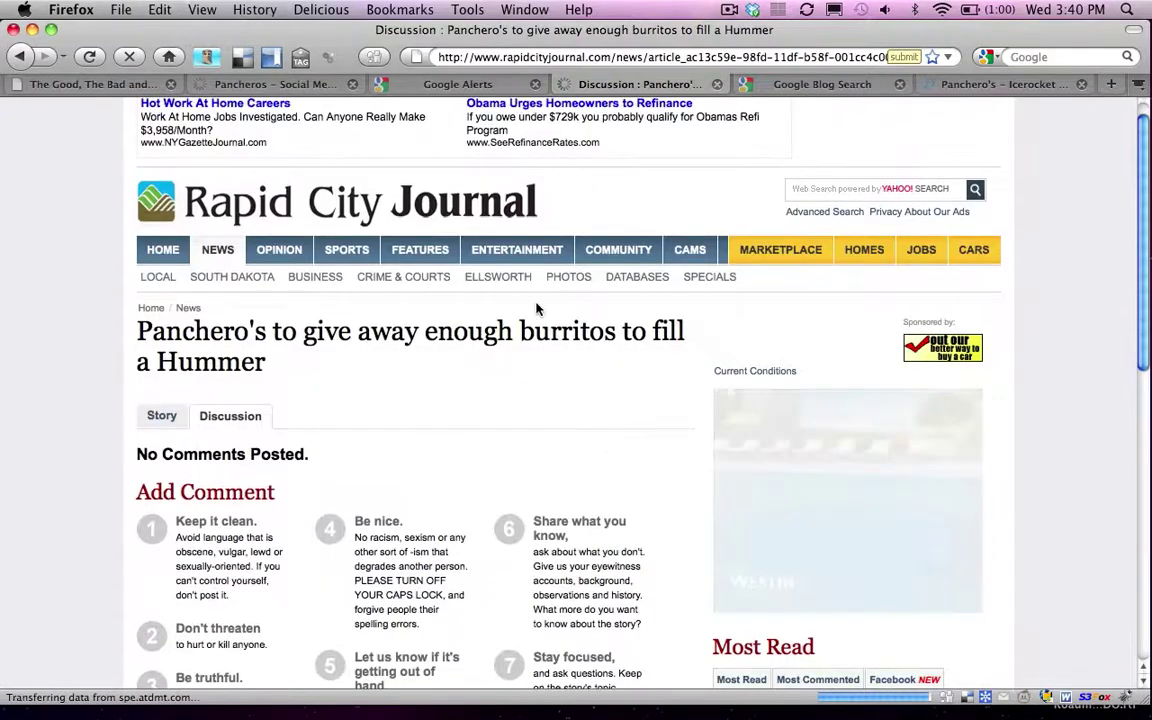
Search Google Blog Search for 'Pancheros' and scroll through the roughly 4,955 results.
{"action": "left_click", "coordinate": [826, 86]}
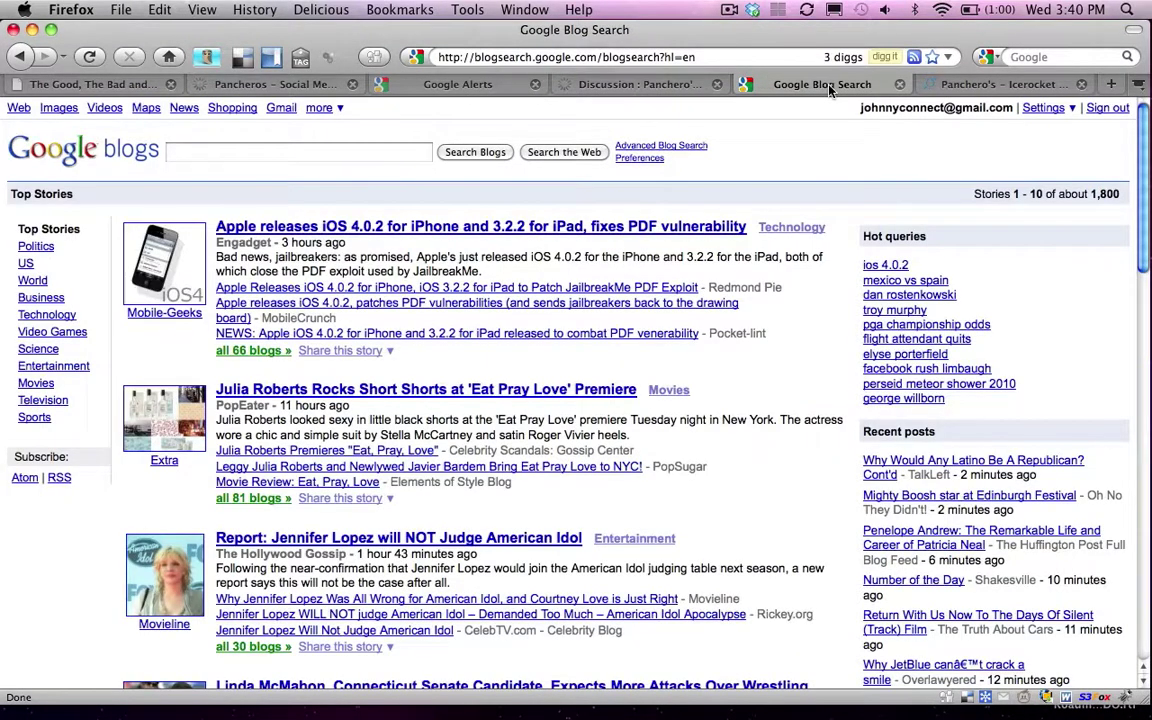
{"action": "left_click", "coordinate": [203, 150]}
{"action": "type", "text": "P"}
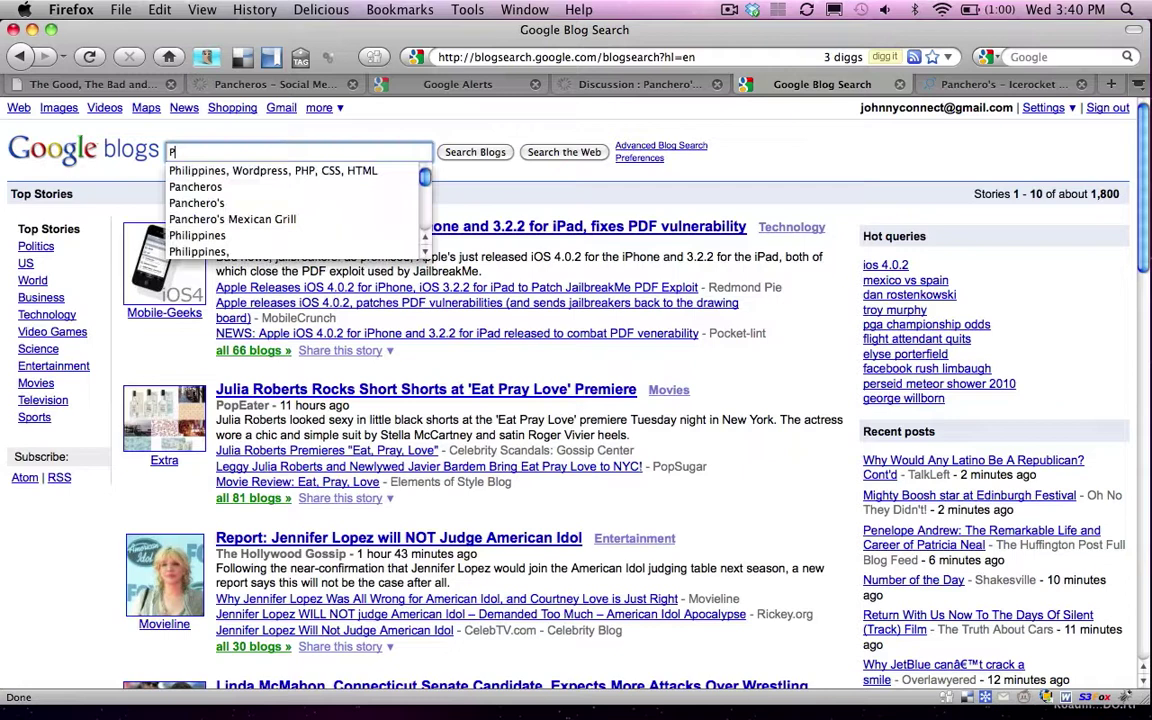
{"action": "type", "text": "ancheros"}
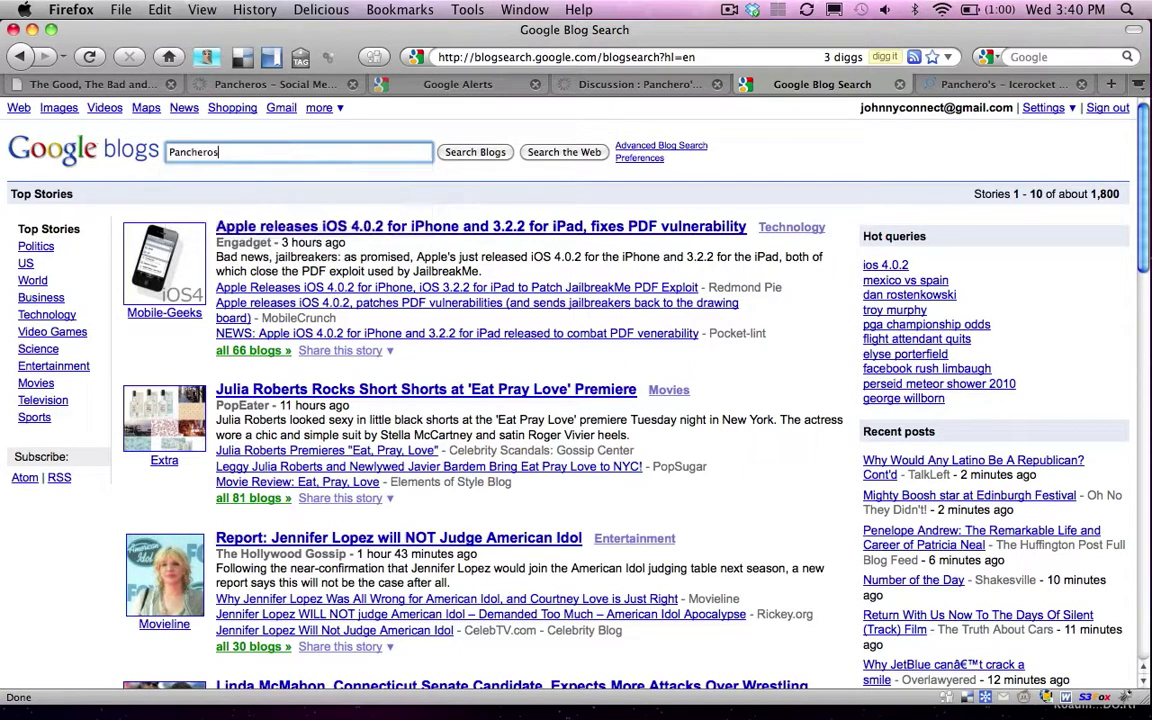
{"action": "key", "text": "Return"}
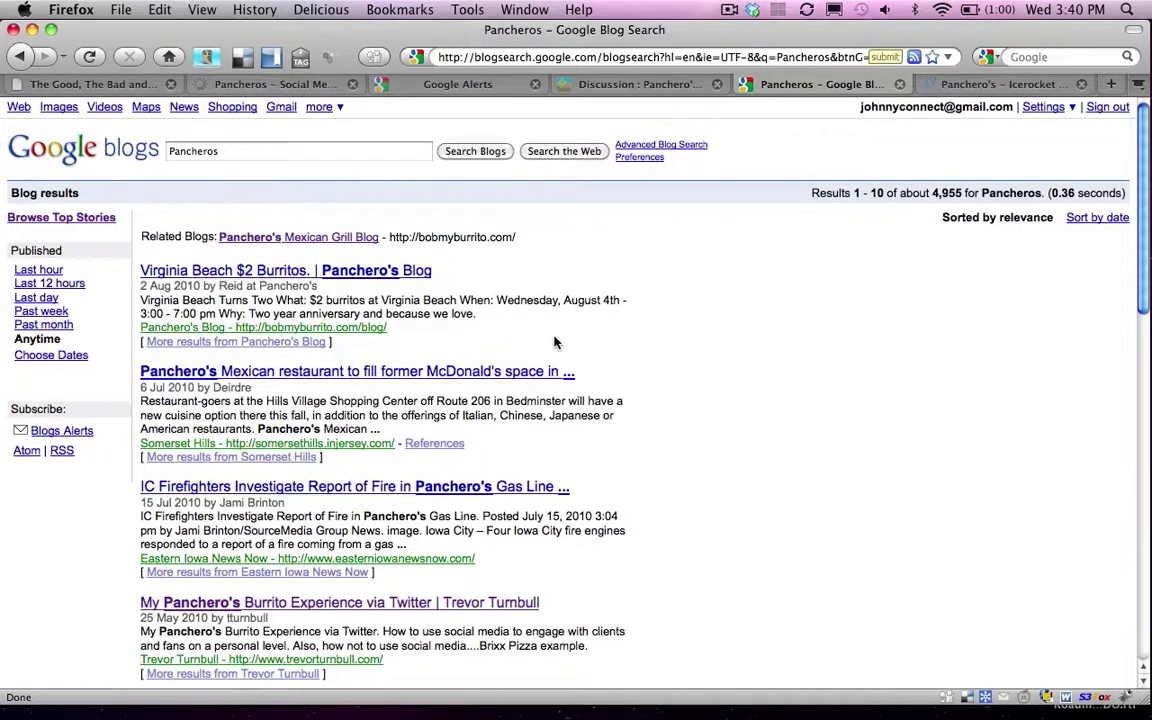
{"action": "scroll", "coordinate": [555, 340], "scroll_direction": "down", "scroll_amount": 3}
{"action": "scroll", "coordinate": [557, 343], "scroll_direction": "up", "scroll_amount": 1}
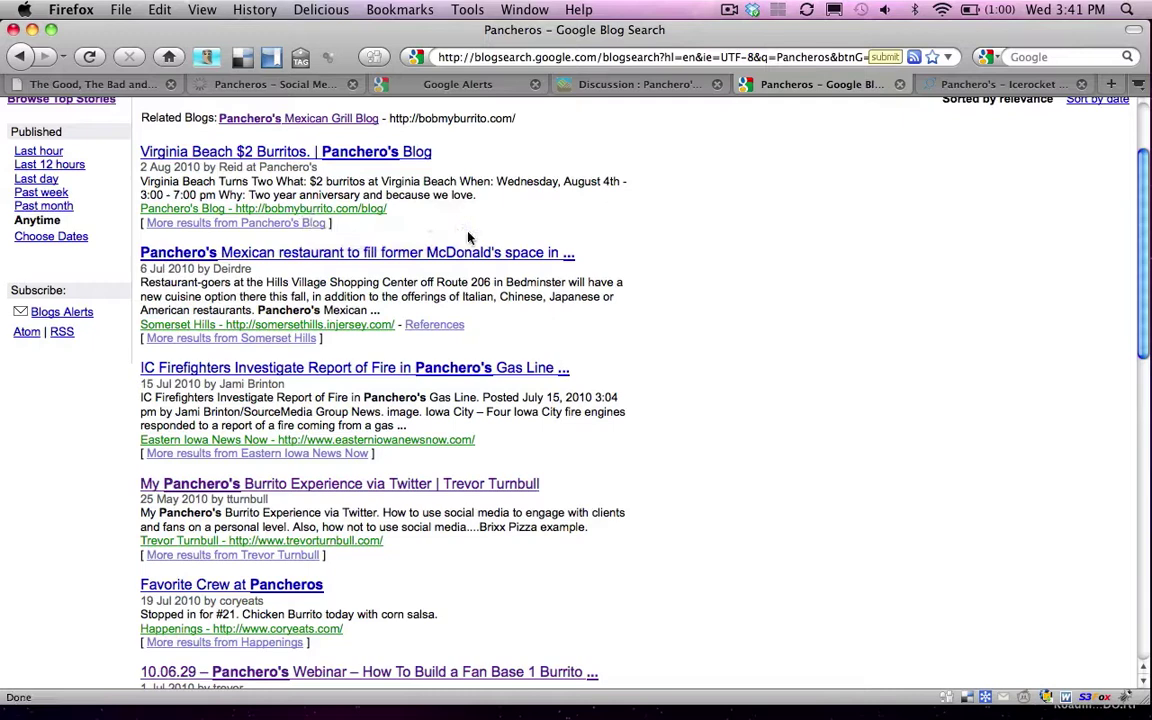
{"action": "scroll", "coordinate": [420, 212], "scroll_direction": "down", "scroll_amount": 5}
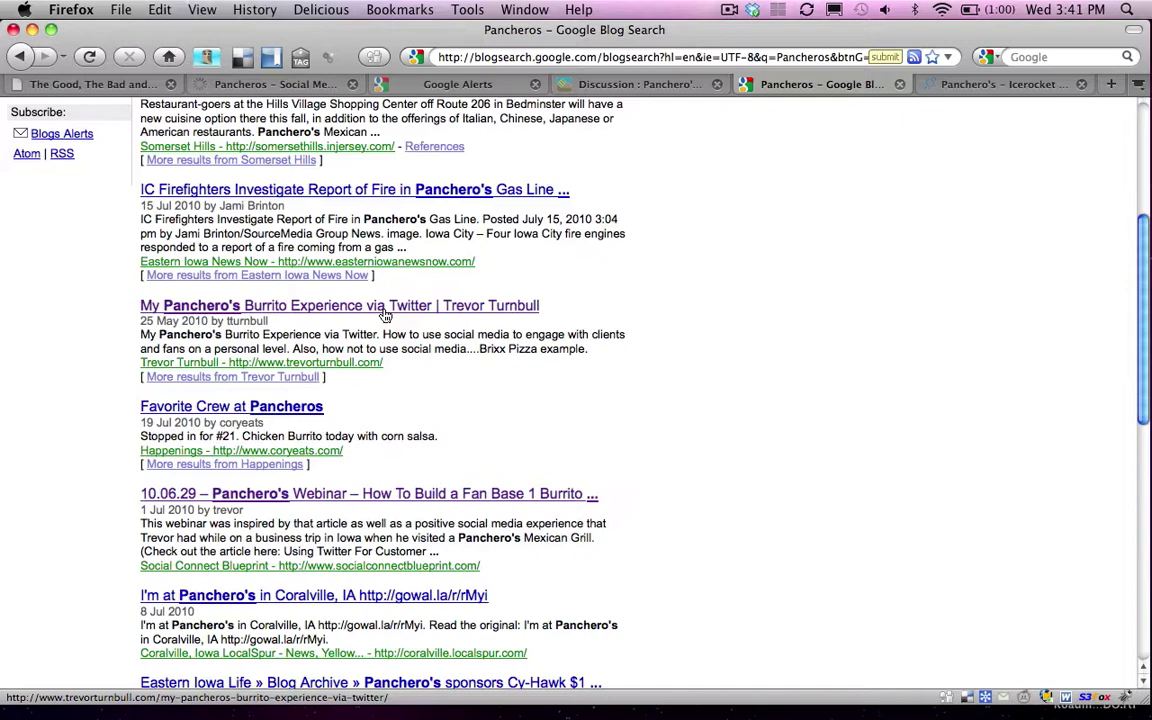
{"action": "scroll", "coordinate": [385, 316], "scroll_direction": "down", "scroll_amount": 4}
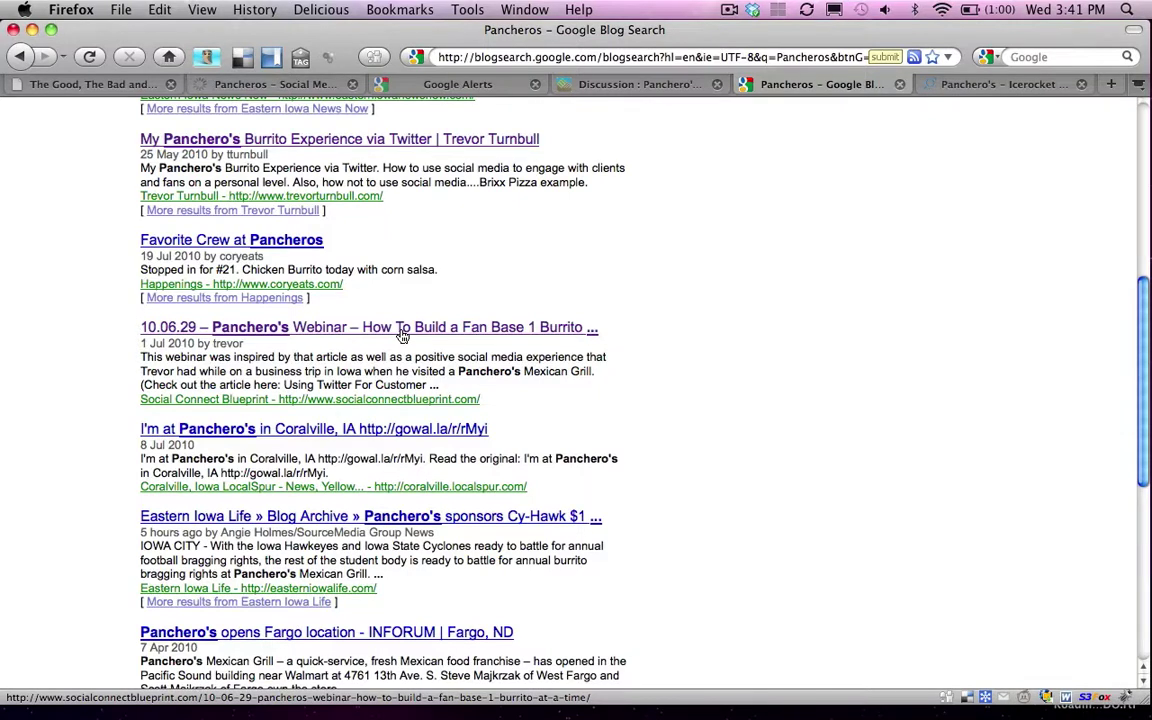
{"action": "scroll", "coordinate": [586, 360], "scroll_direction": "down", "scroll_amount": 3}
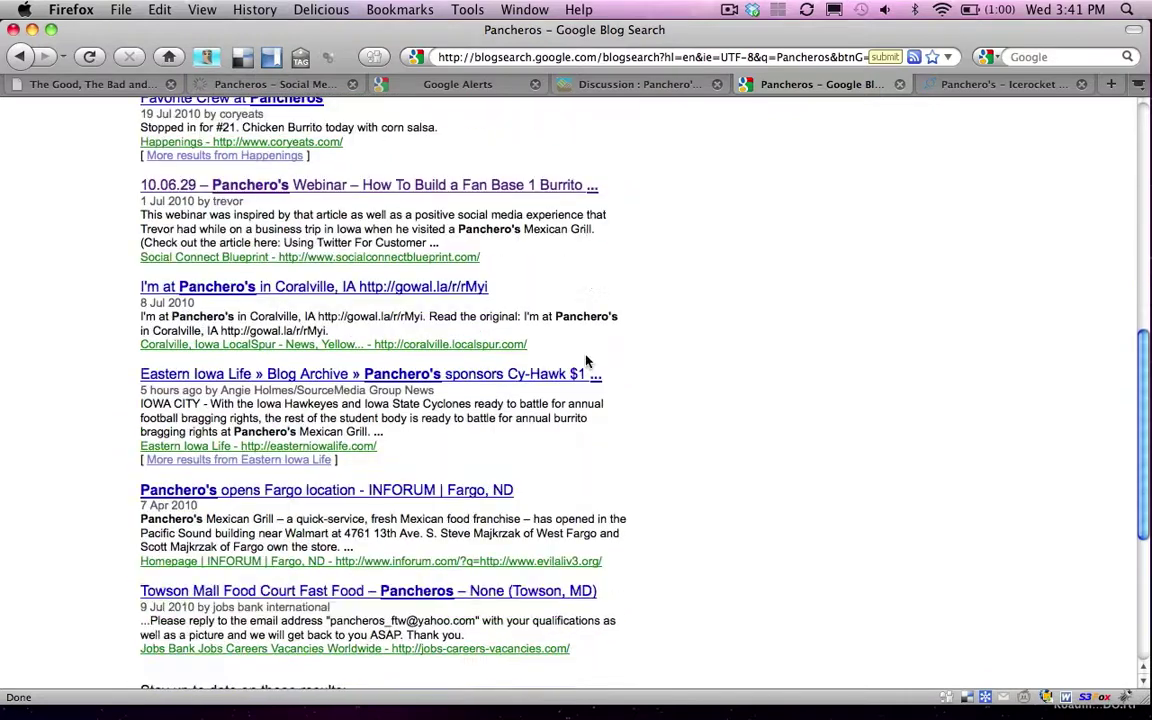
{"action": "scroll", "coordinate": [683, 377], "scroll_direction": "down", "scroll_amount": 4}
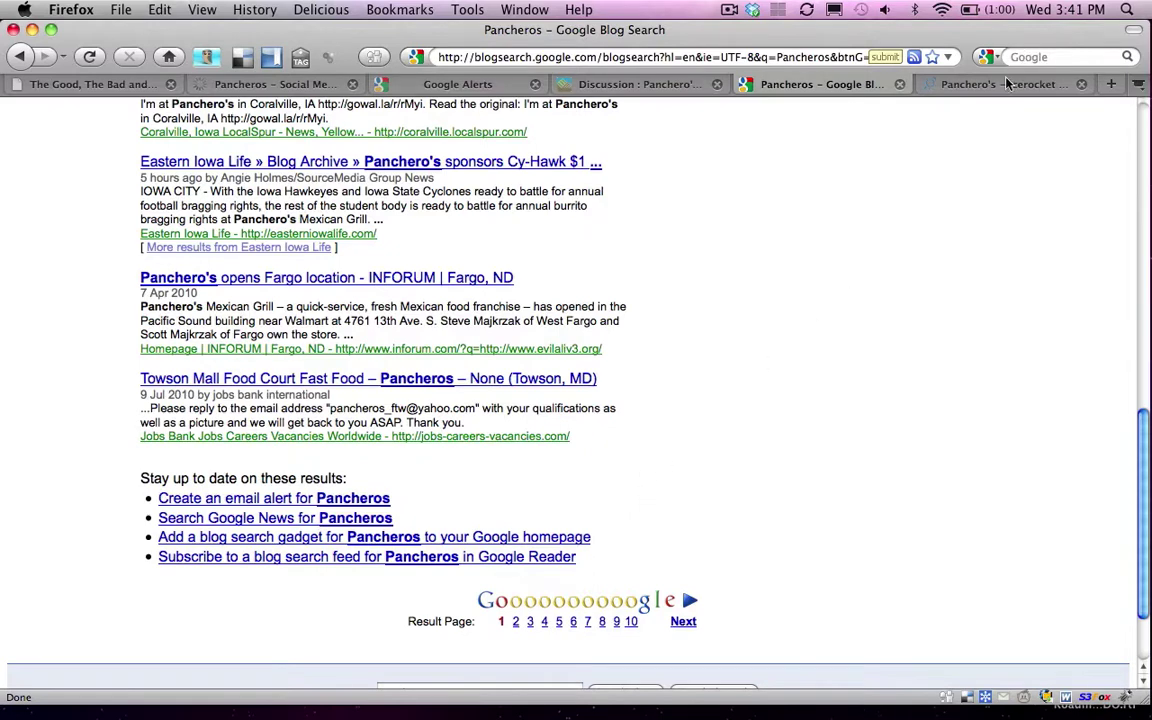
Search IceRocket blogs for 'Panchero's', finding 155 recent posts.
{"action": "left_click", "coordinate": [930, 84]}
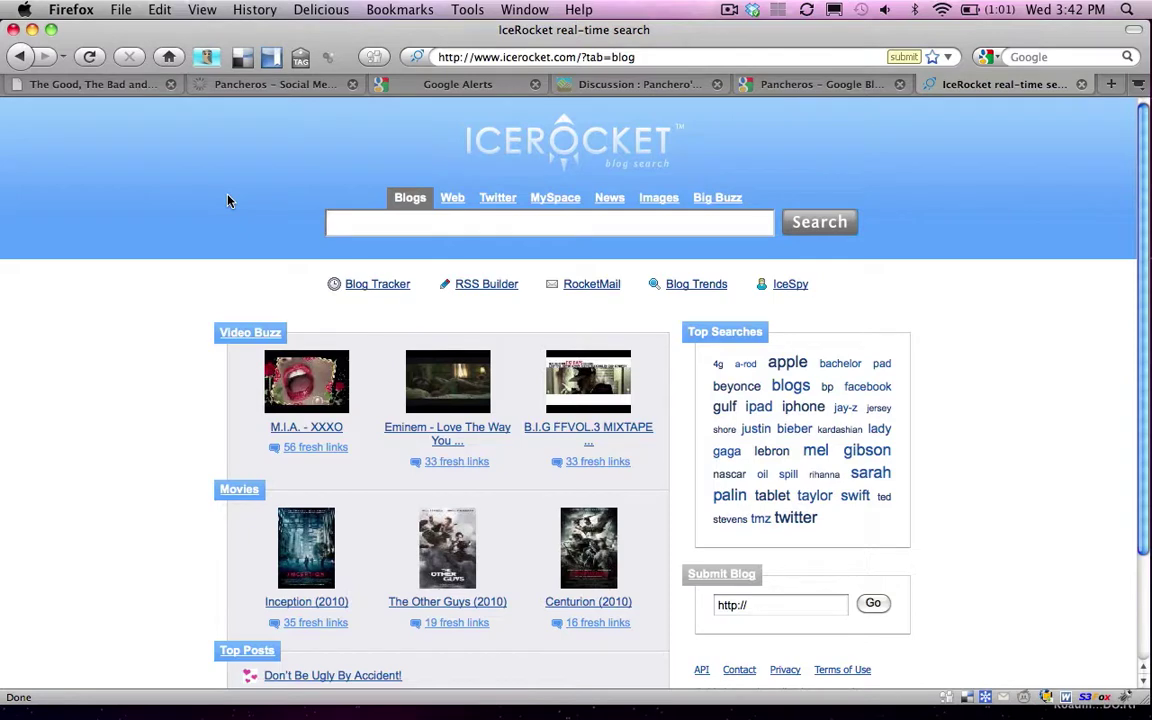
{"action": "type", "text": "Panc"}
{"action": "key", "text": "Down"}
{"action": "key", "text": "Down"}
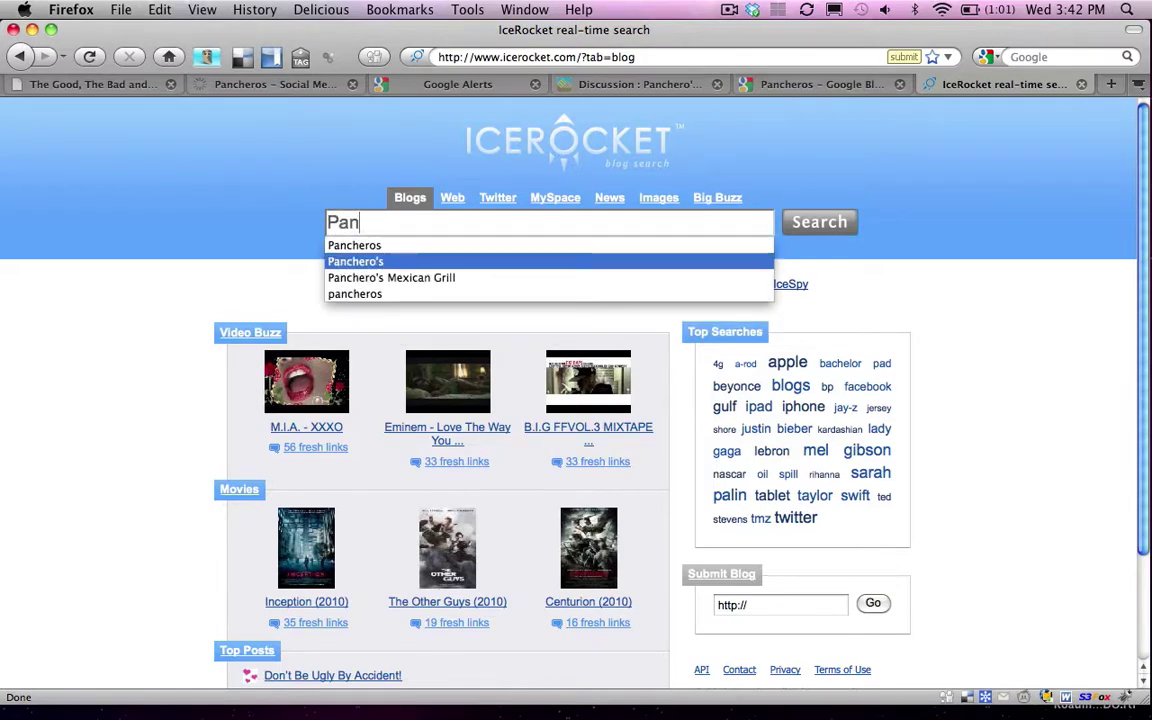
{"action": "key", "text": "Return"}
{"action": "key", "text": "Return"}
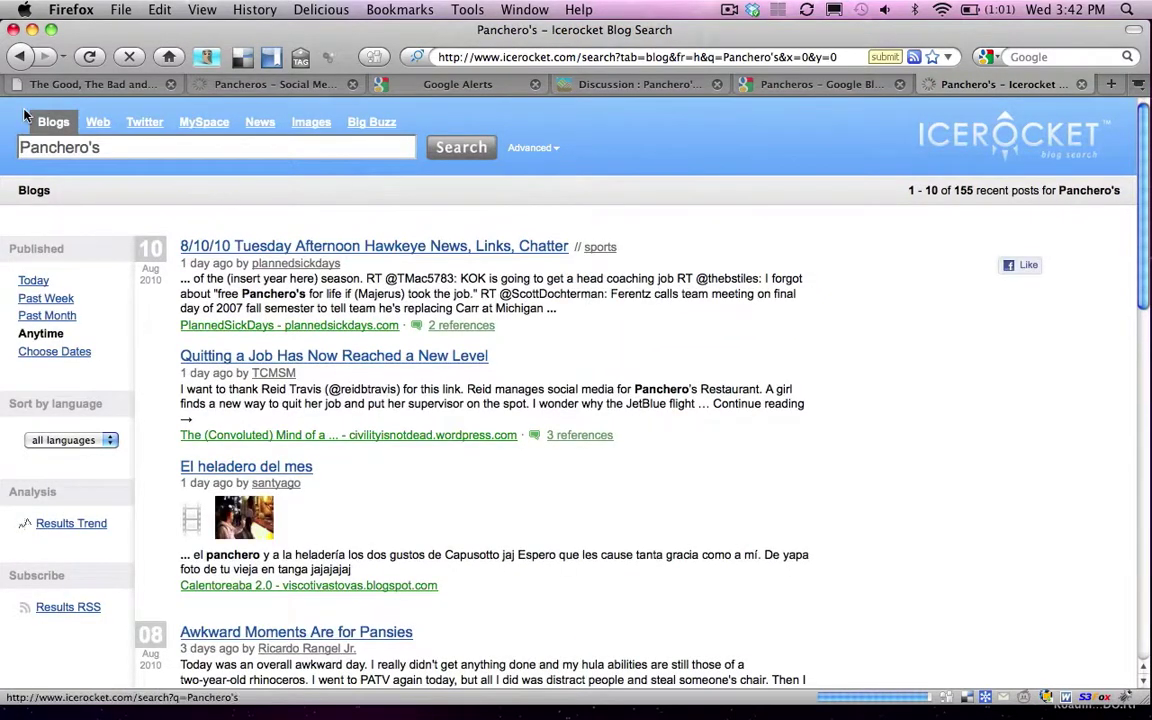
{"action": "scroll", "coordinate": [326, 272], "scroll_direction": "down", "scroll_amount": 5}
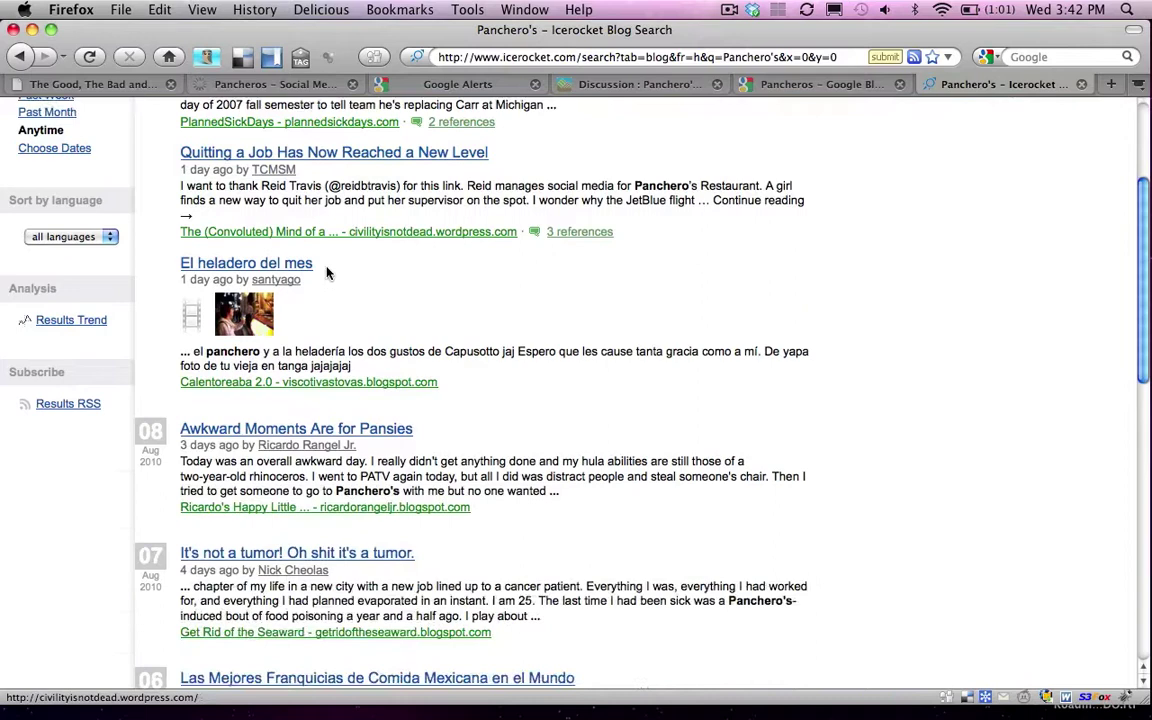
{"action": "scroll", "coordinate": [326, 270], "scroll_direction": "up", "scroll_amount": 5}
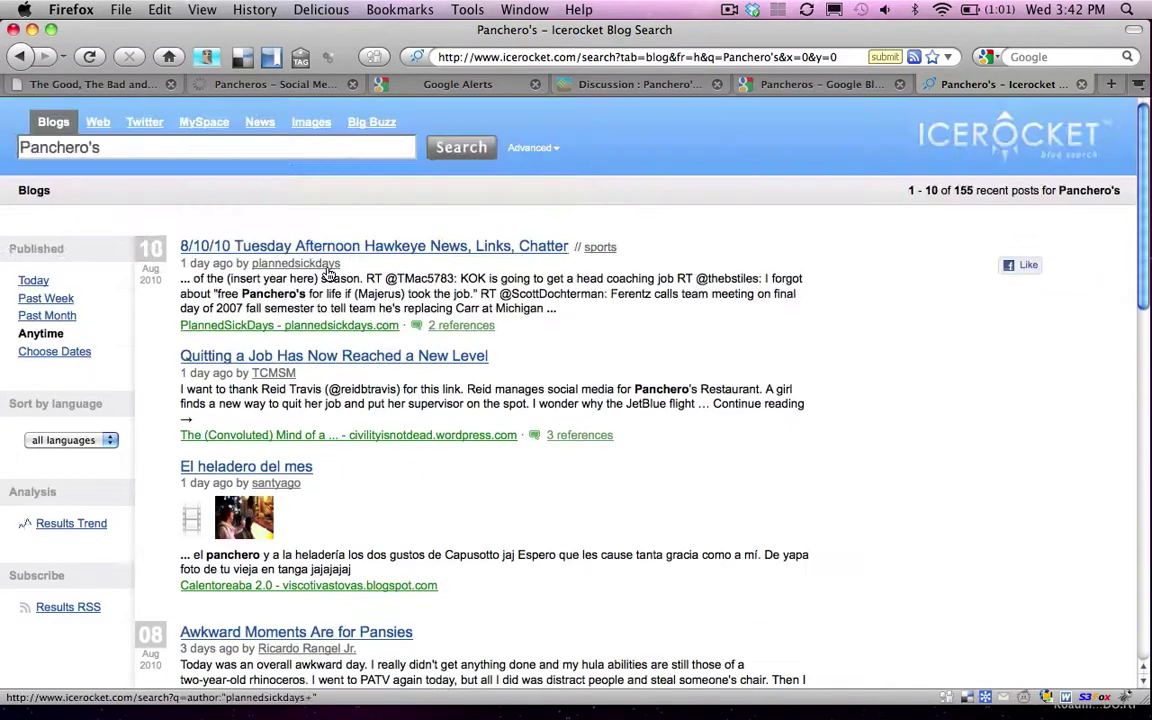
Show IceRocket's web results for Panchero's, about 102,000, and scroll through them.
{"action": "left_click", "coordinate": [98, 124]}
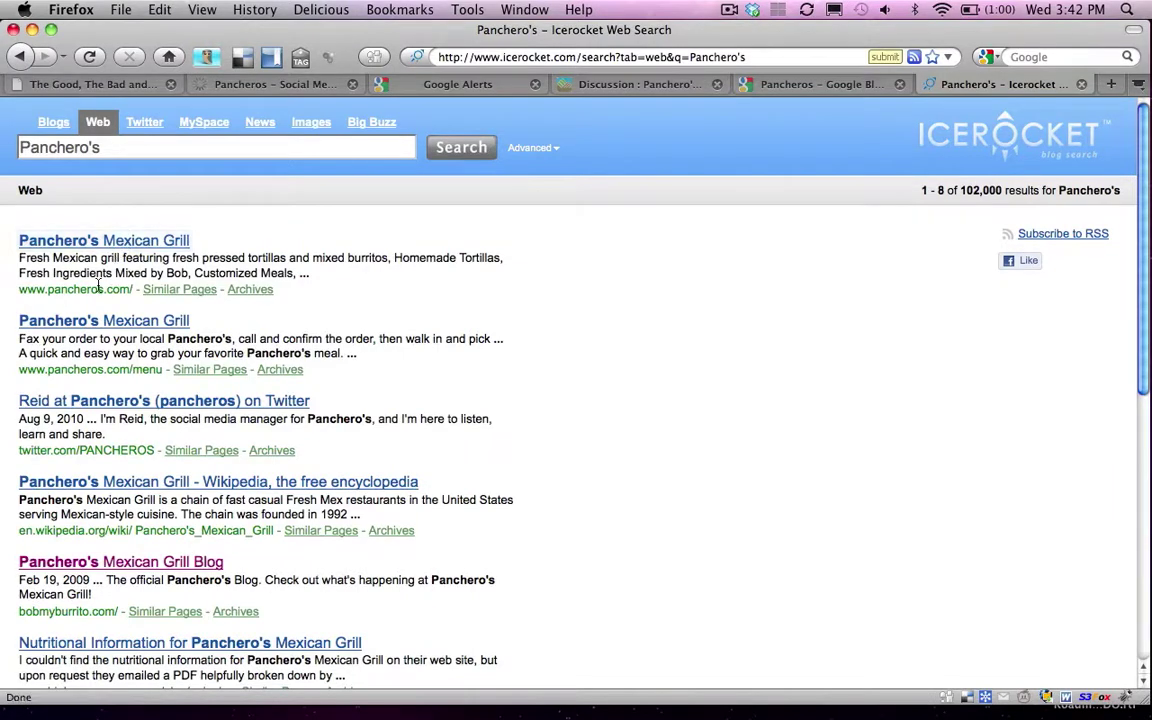
{"action": "scroll", "coordinate": [190, 425], "scroll_direction": "down", "scroll_amount": 3}
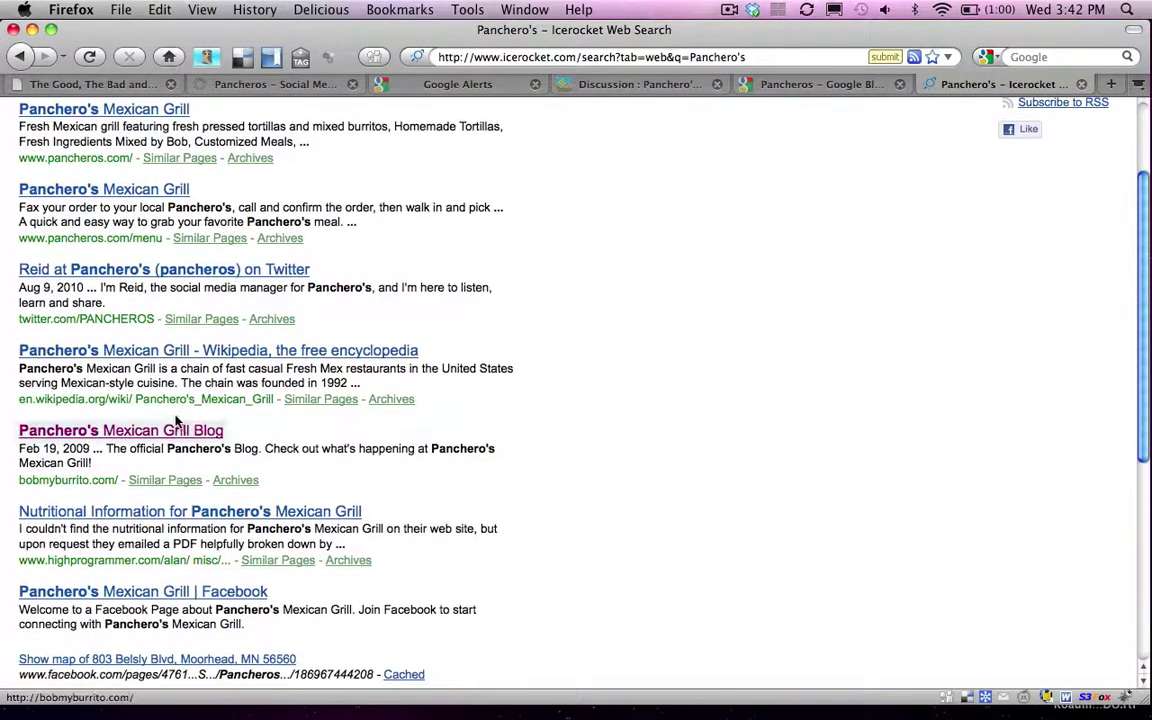
{"action": "scroll", "coordinate": [172, 437], "scroll_direction": "down", "scroll_amount": 4}
{"action": "scroll", "coordinate": [172, 437], "scroll_direction": "down", "scroll_amount": 1}
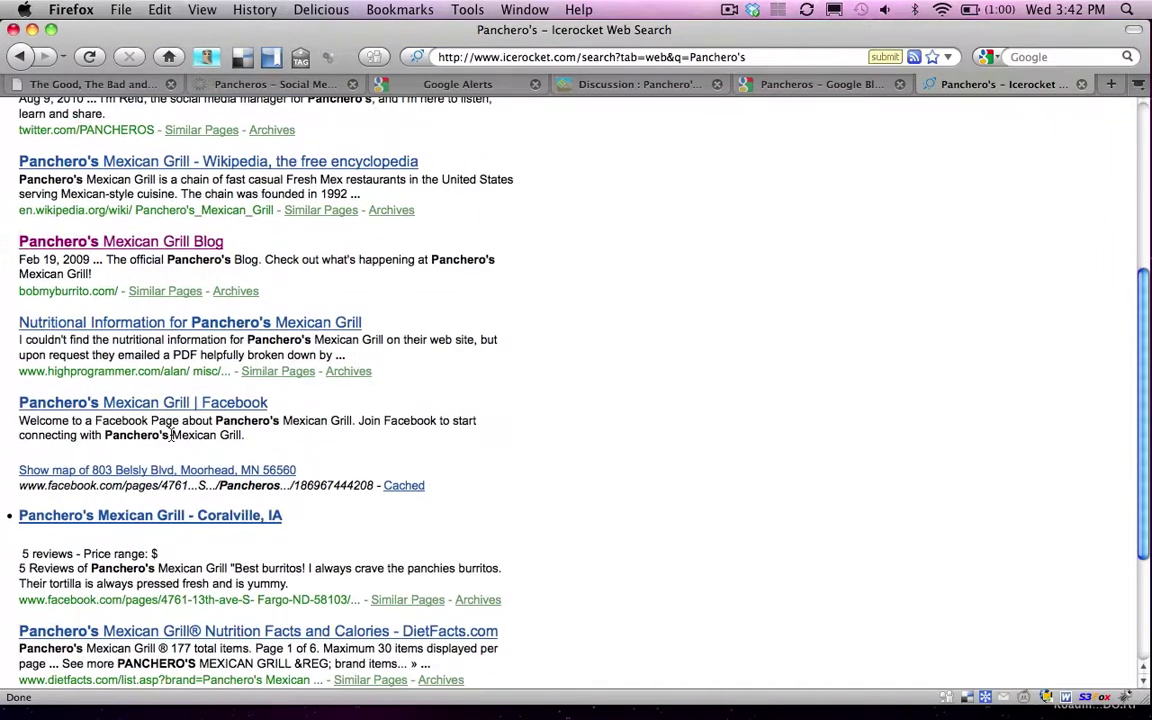
{"action": "scroll", "coordinate": [172, 437], "scroll_direction": "up", "scroll_amount": 7}
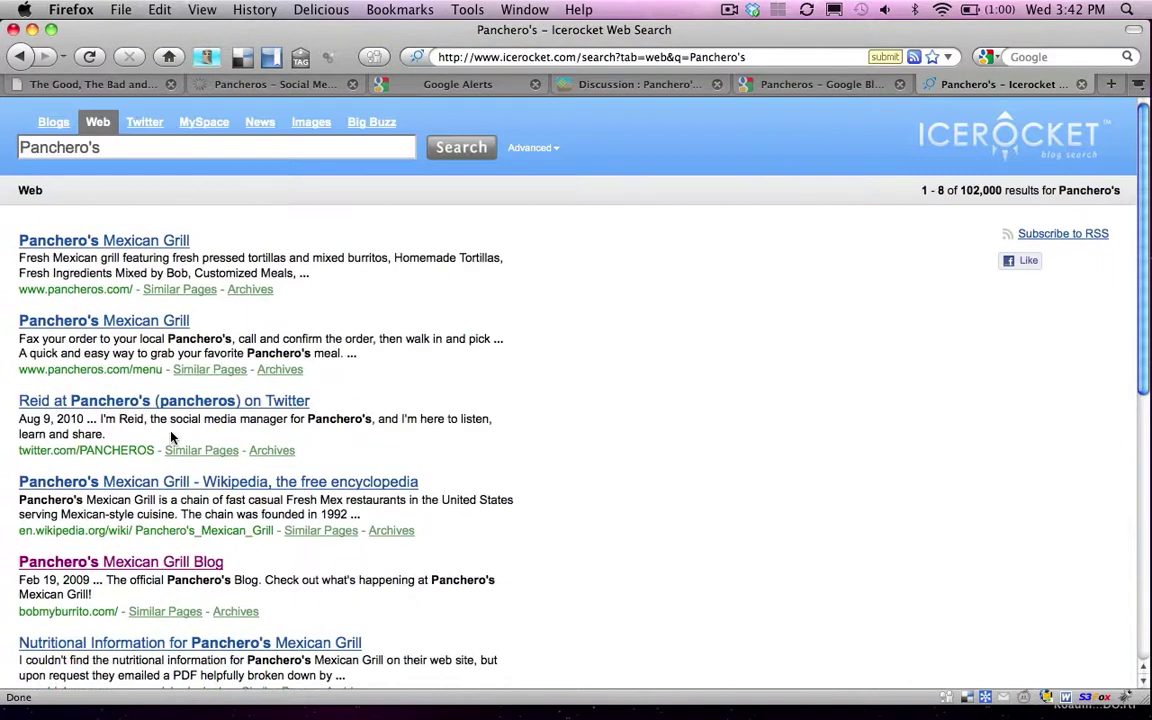
List Twitter mentions of Panchero's in IceRocket.
{"action": "left_click", "coordinate": [147, 125]}
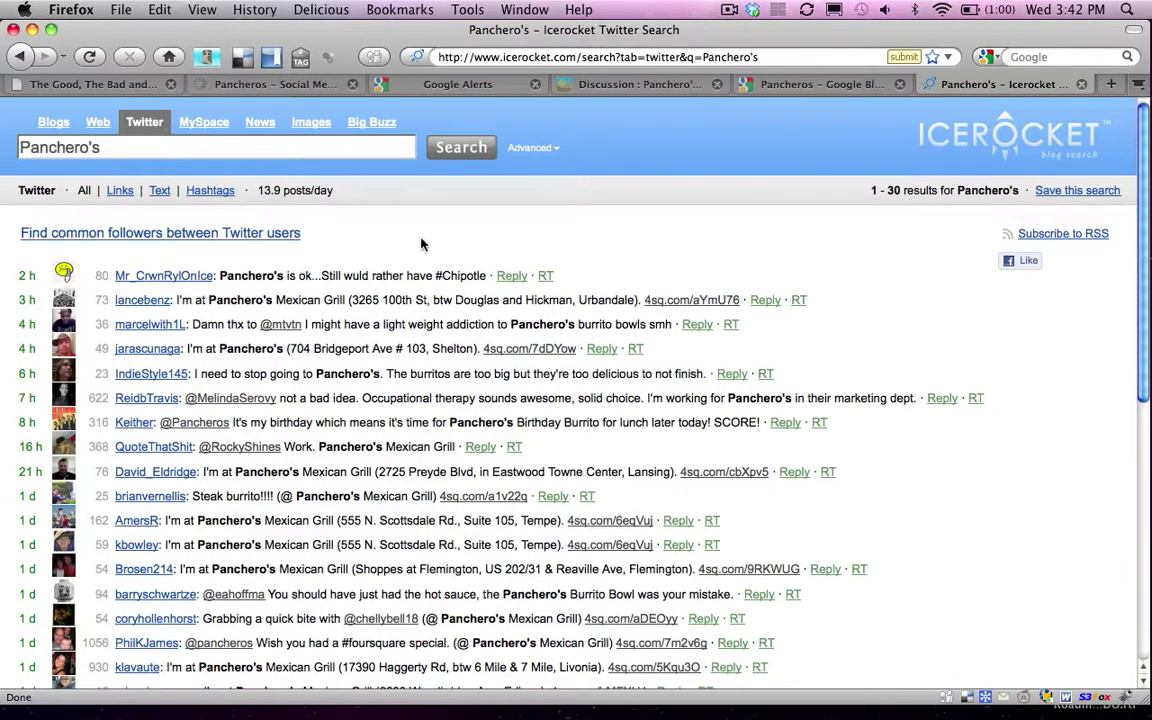
{"action": "scroll", "coordinate": [421, 244], "scroll_direction": "down", "scroll_amount": 3}
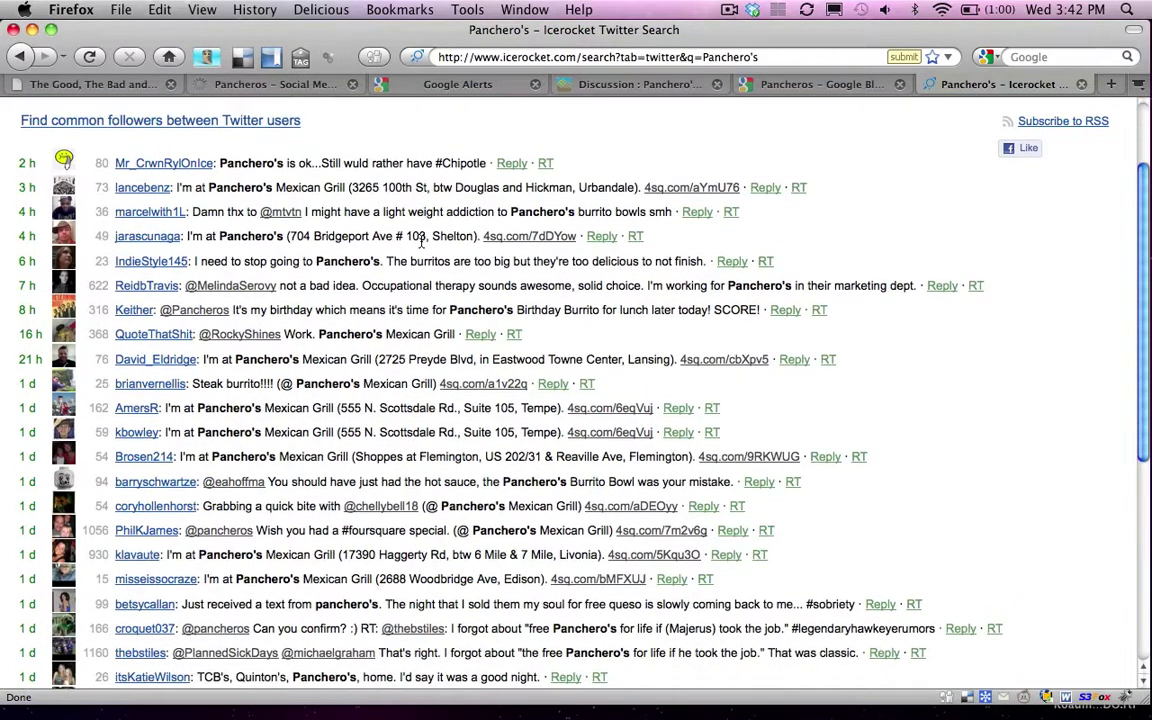
{"action": "scroll", "coordinate": [421, 242], "scroll_direction": "up", "scroll_amount": 3}
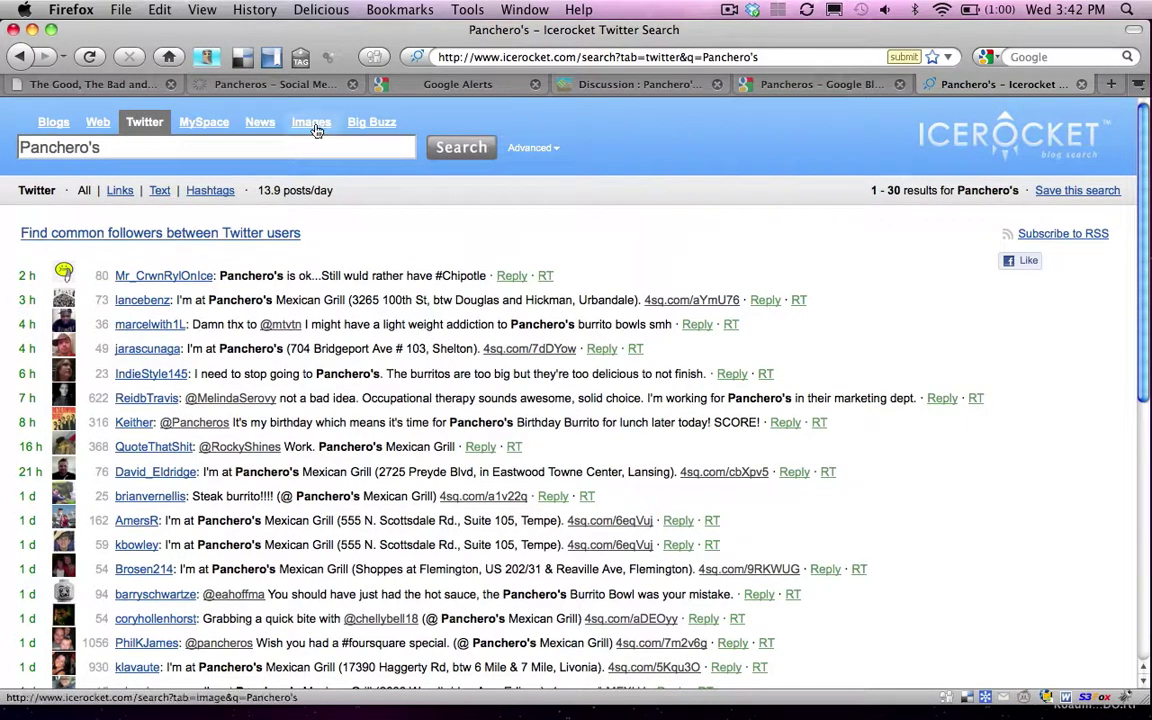
Search MySpace for 'Panchero's Mexican Grill', returning 32 results.
{"action": "left_click", "coordinate": [219, 124]}
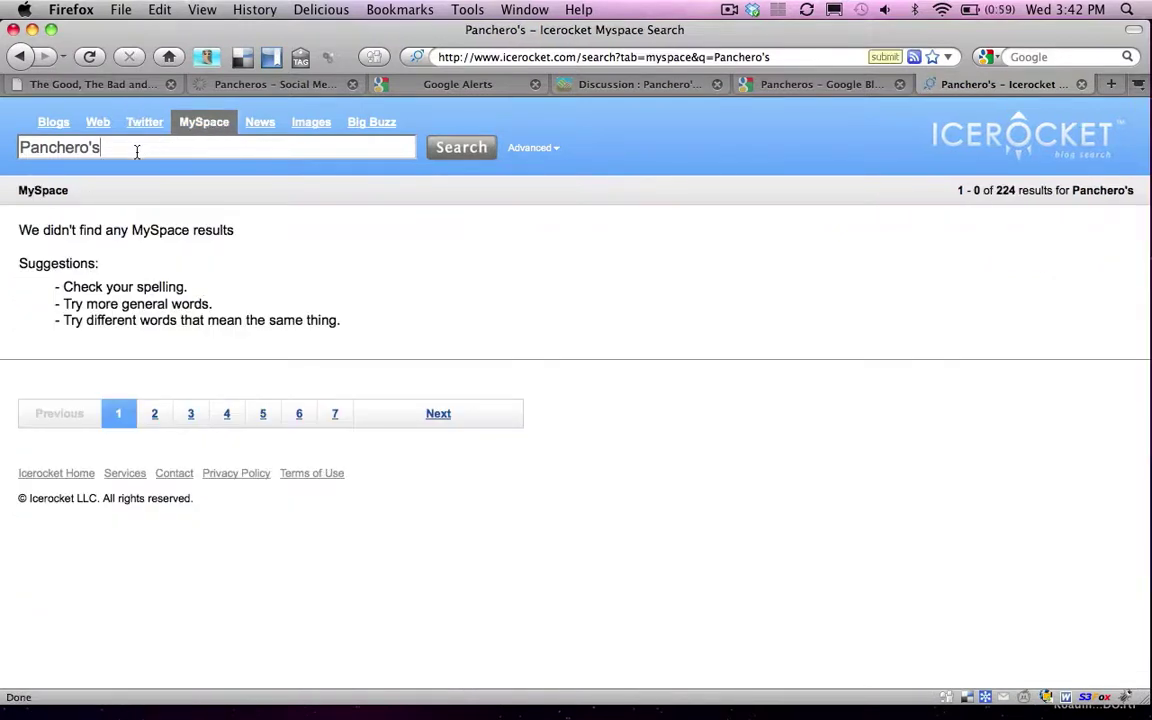
{"action": "type", "text": "Mex"}
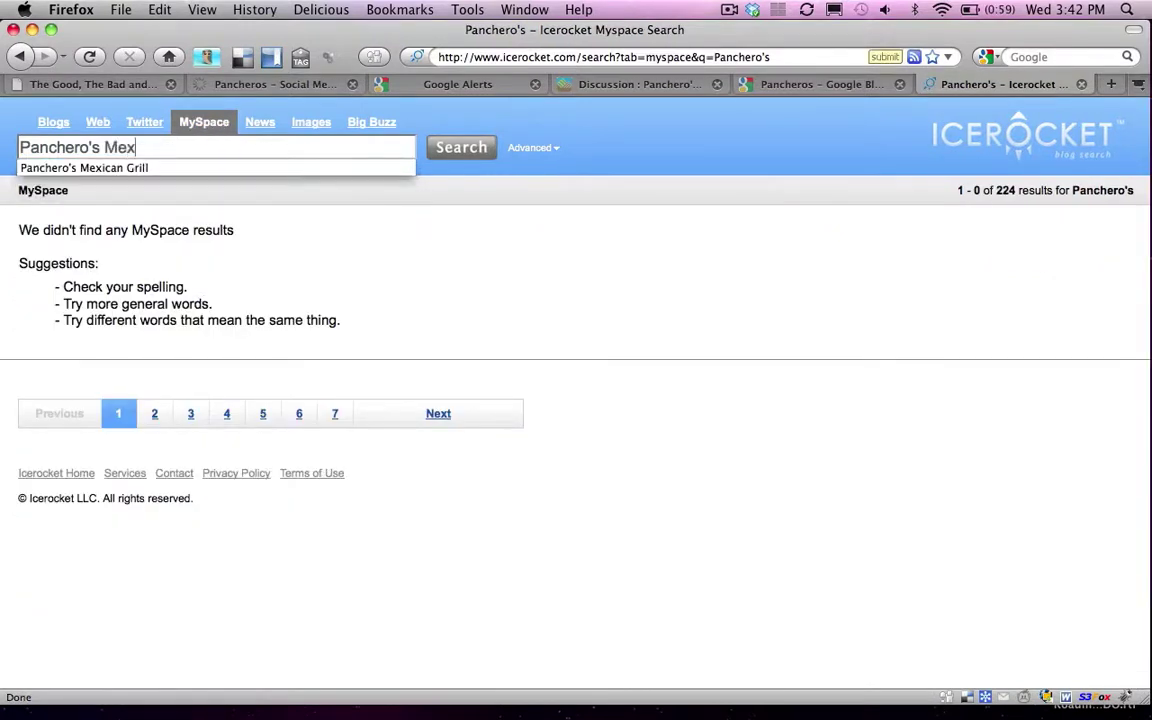
{"action": "key", "text": "Down"}
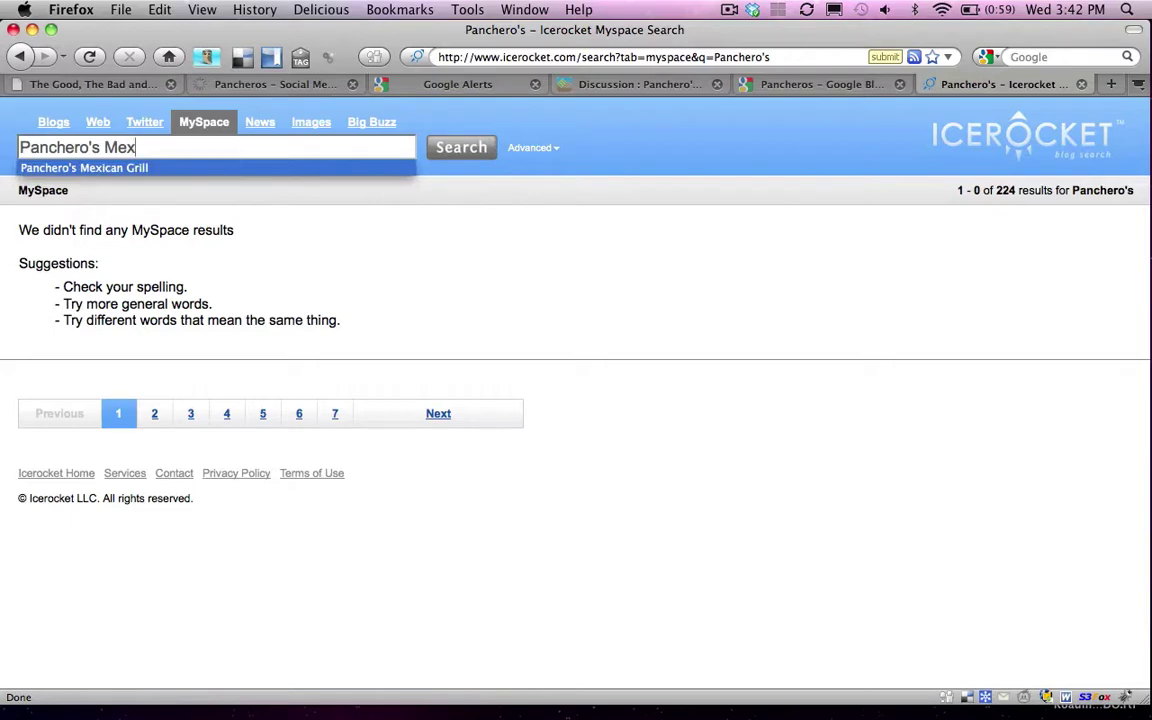
{"action": "key", "text": "Return"}
{"action": "key", "text": "Return"}
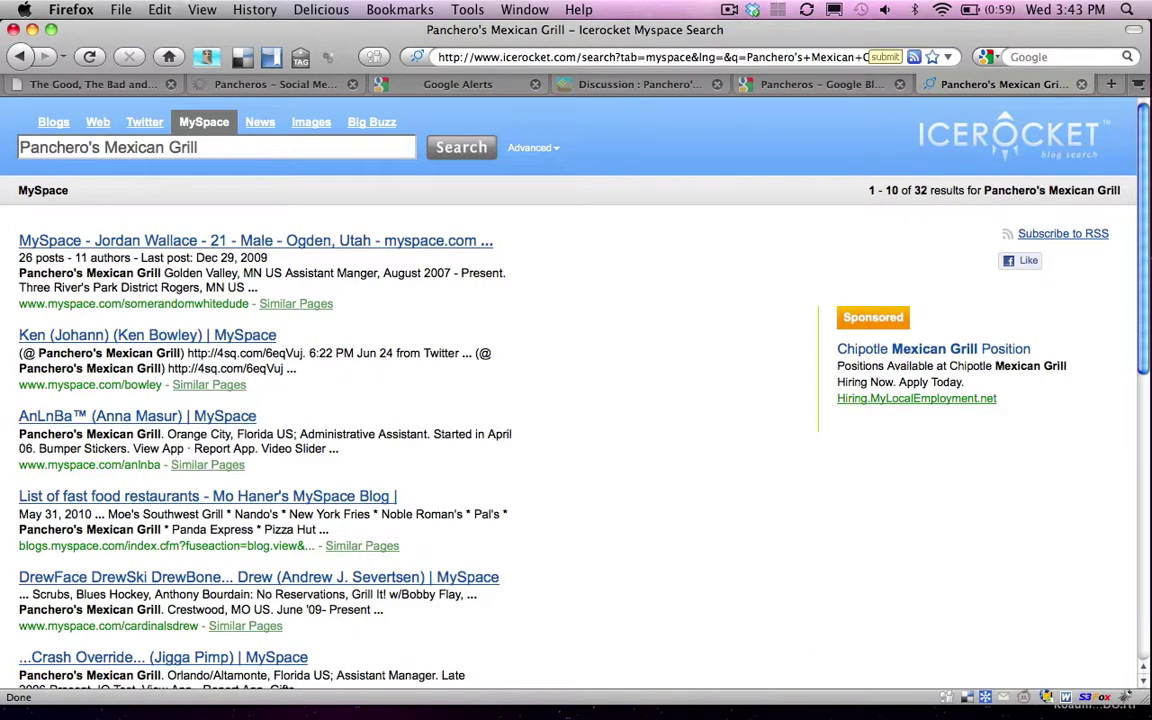
Check IceRocket News (no results) and Images (241) for Pancheros, then return to the Social Connect Blueprint article.
{"action": "left_click", "coordinate": [259, 123]}
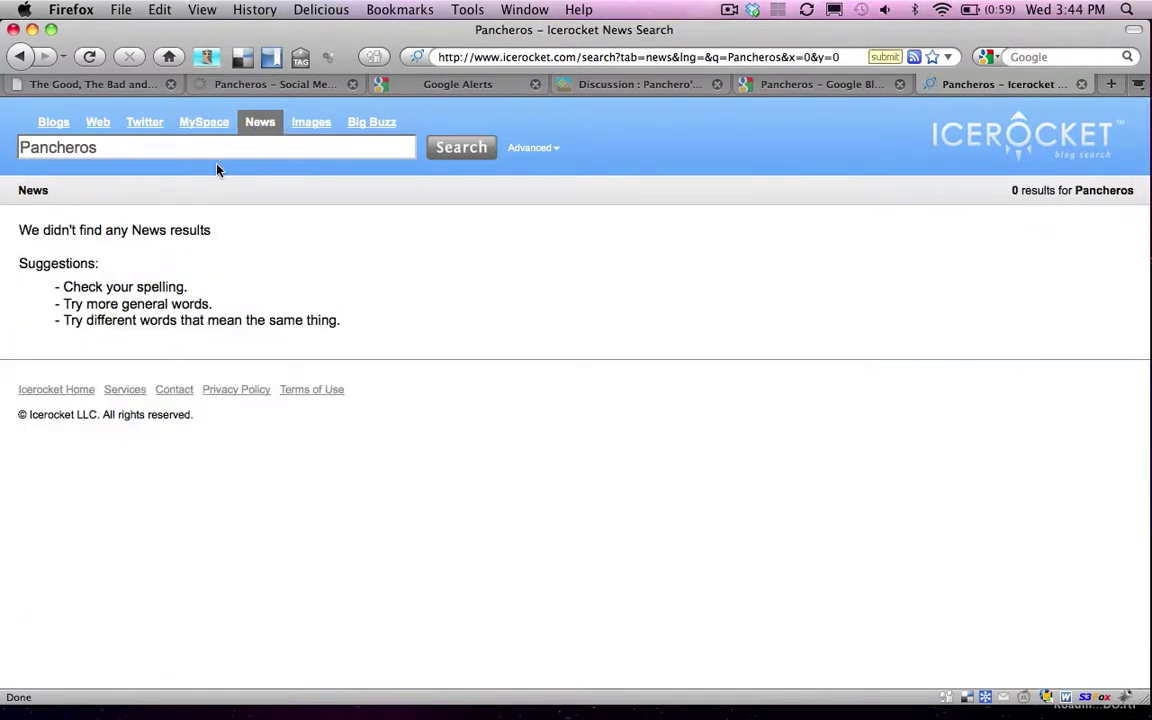
{"action": "left_click", "coordinate": [309, 124]}
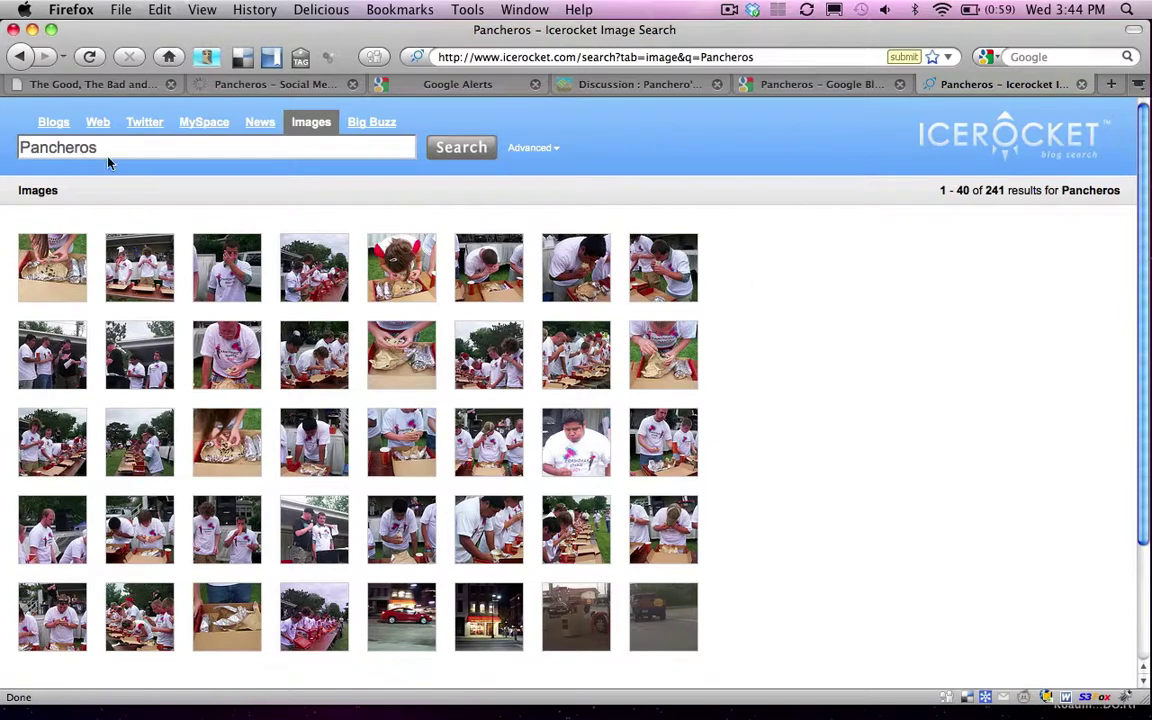
{"action": "key", "text": "ctrl+Tab"}
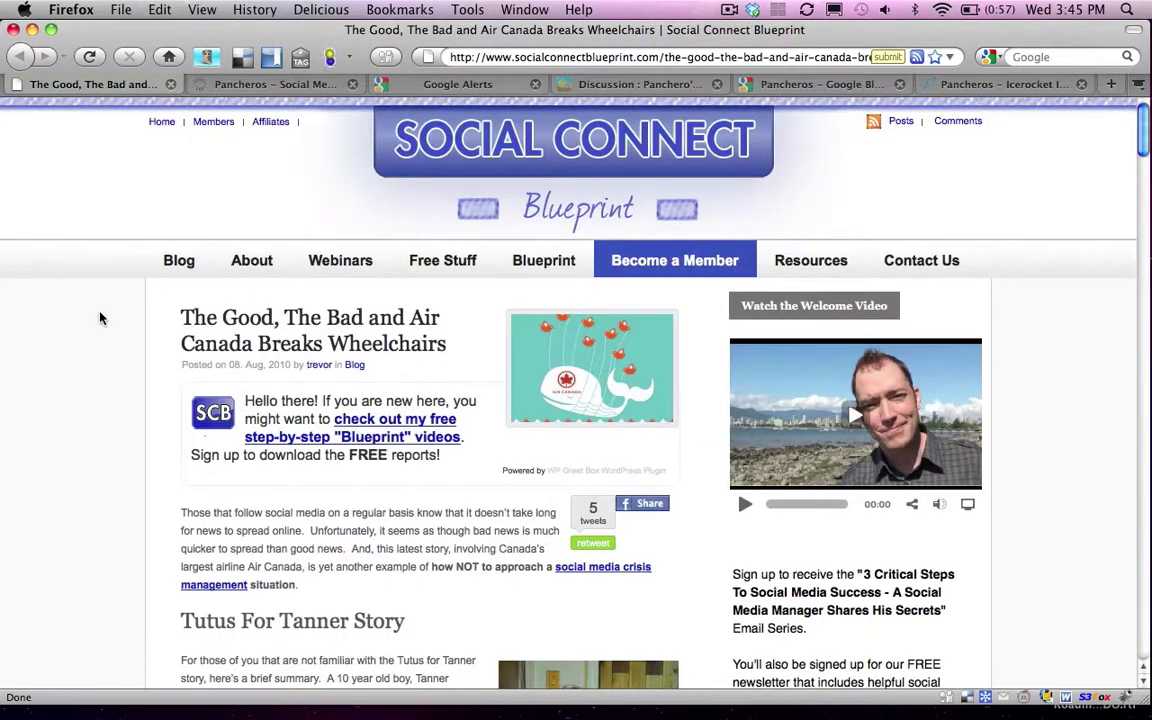